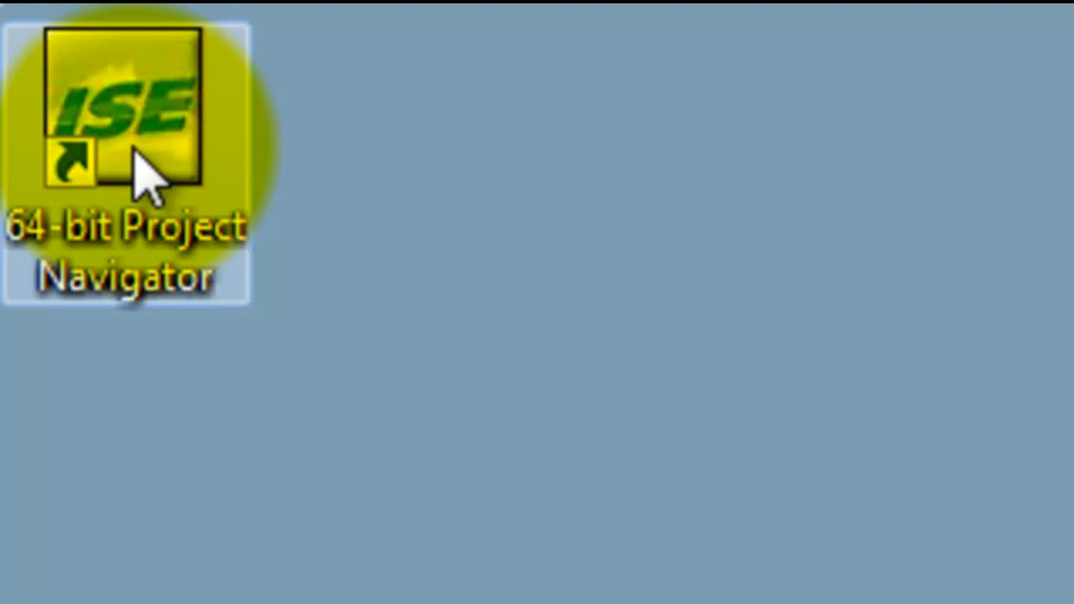
Step: Launch the 64-bit Project Navigator, dismiss the startup tip and start a new project
double_click(136, 156)
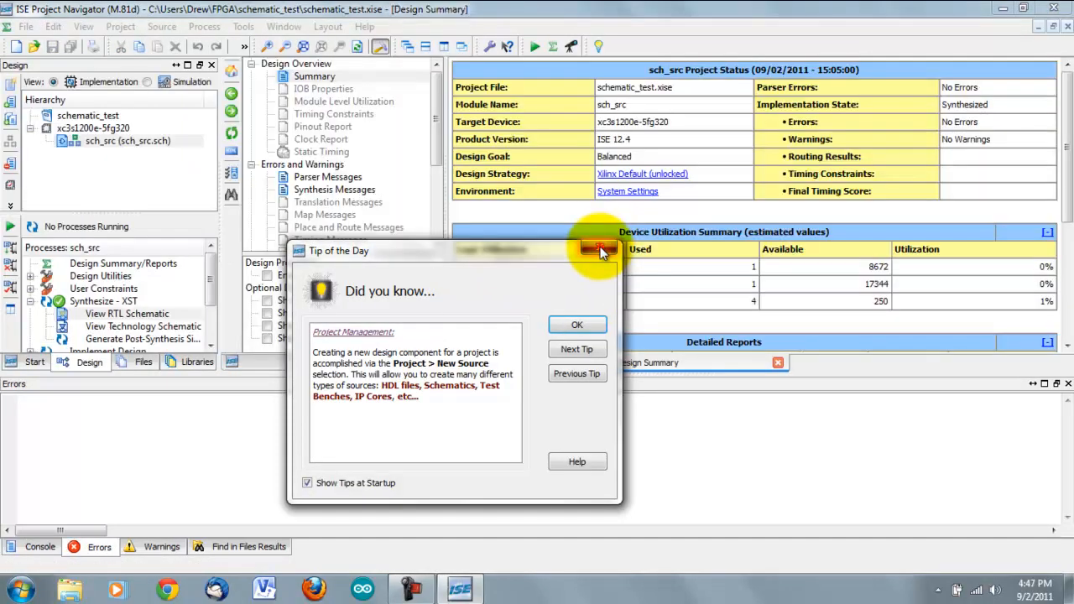
left_click(601, 248)
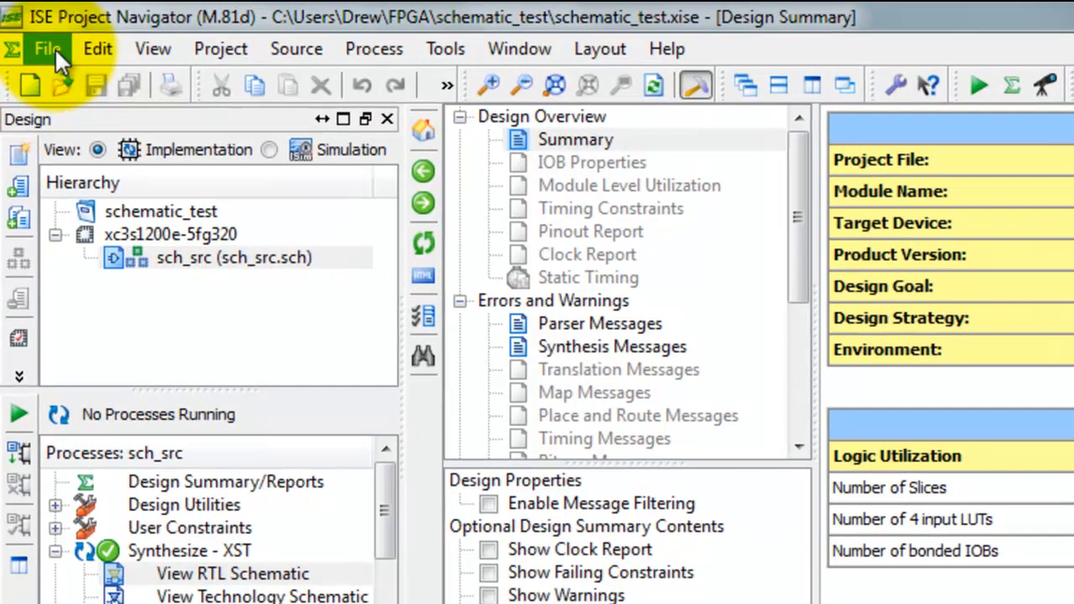
left_click(50, 44)
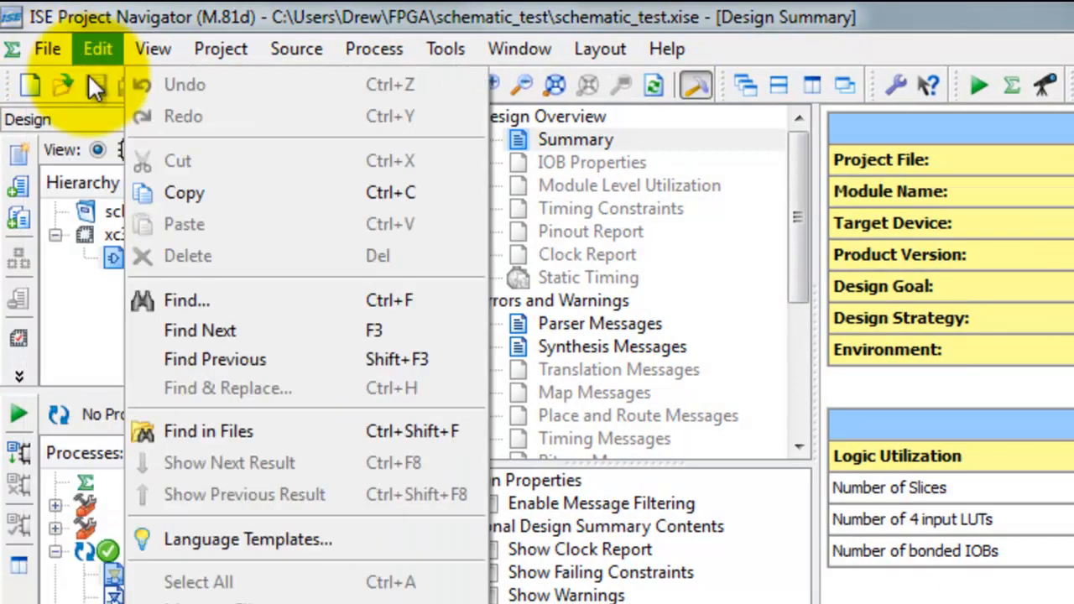
left_click(56, 82)
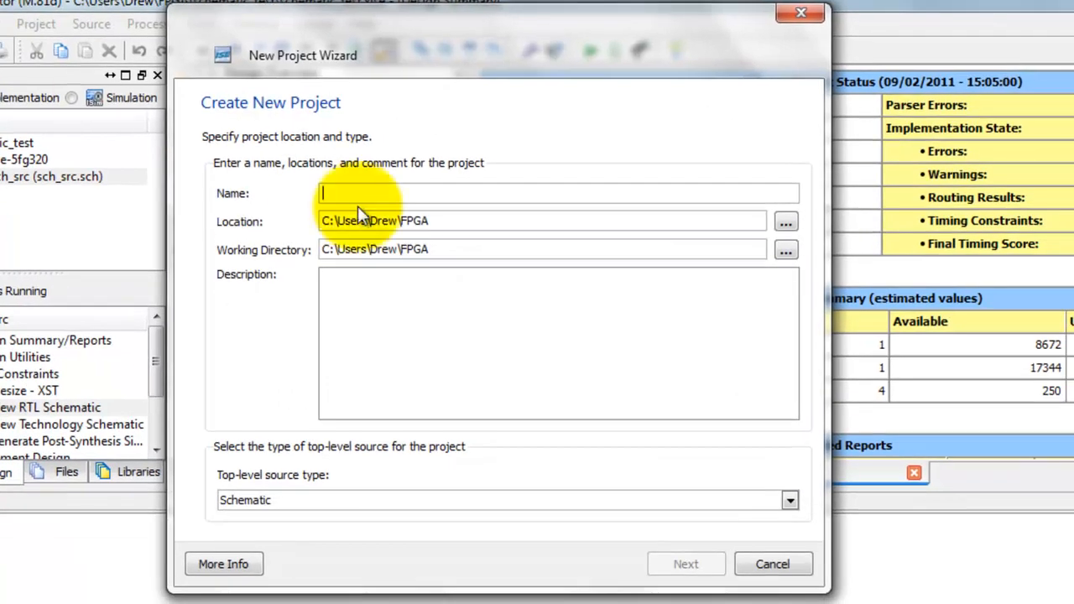
Step: Name the new project schematic_project and set its top-level source type to Schematic
left_click(370, 193)
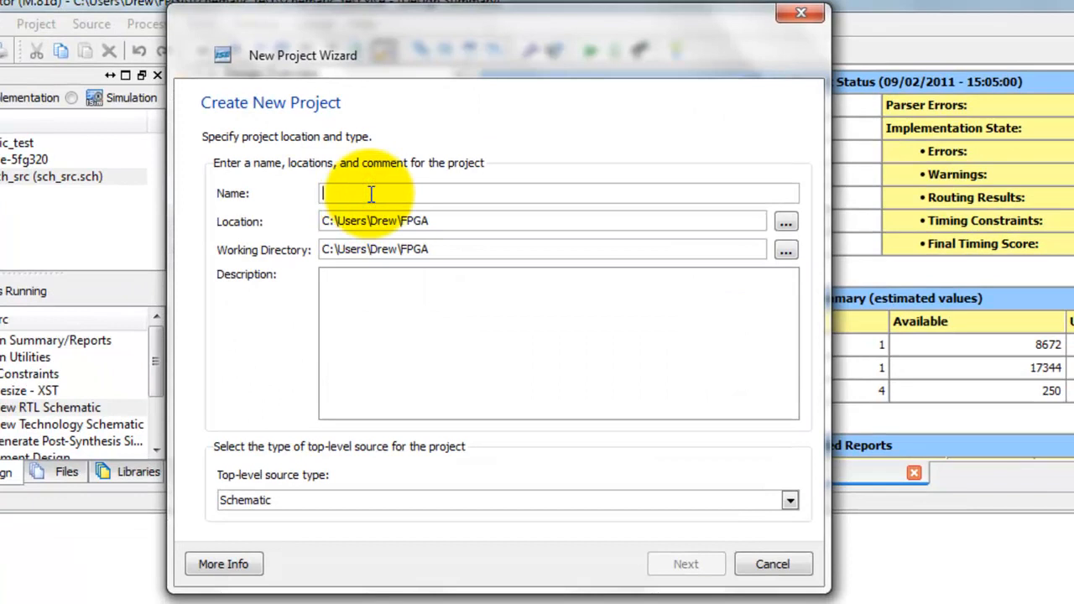
type("schematic_project")
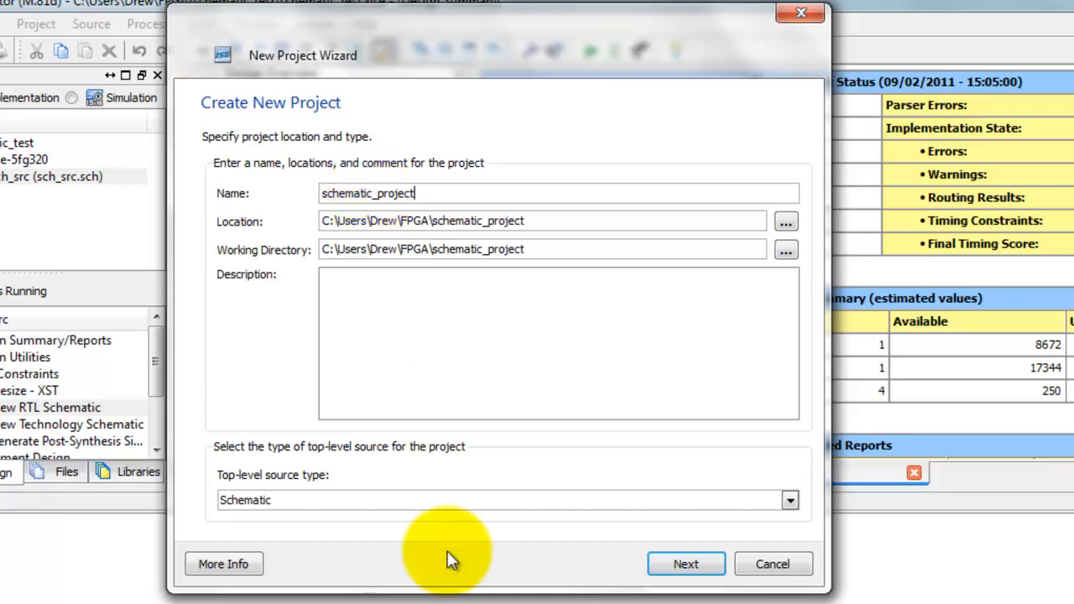
left_click(615, 498)
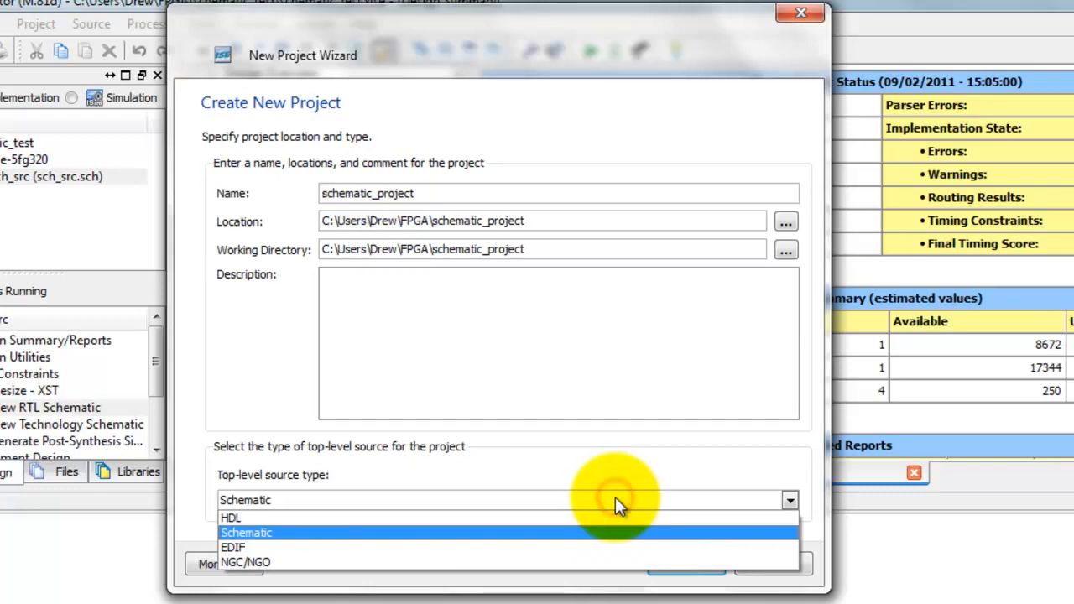
left_click(366, 531)
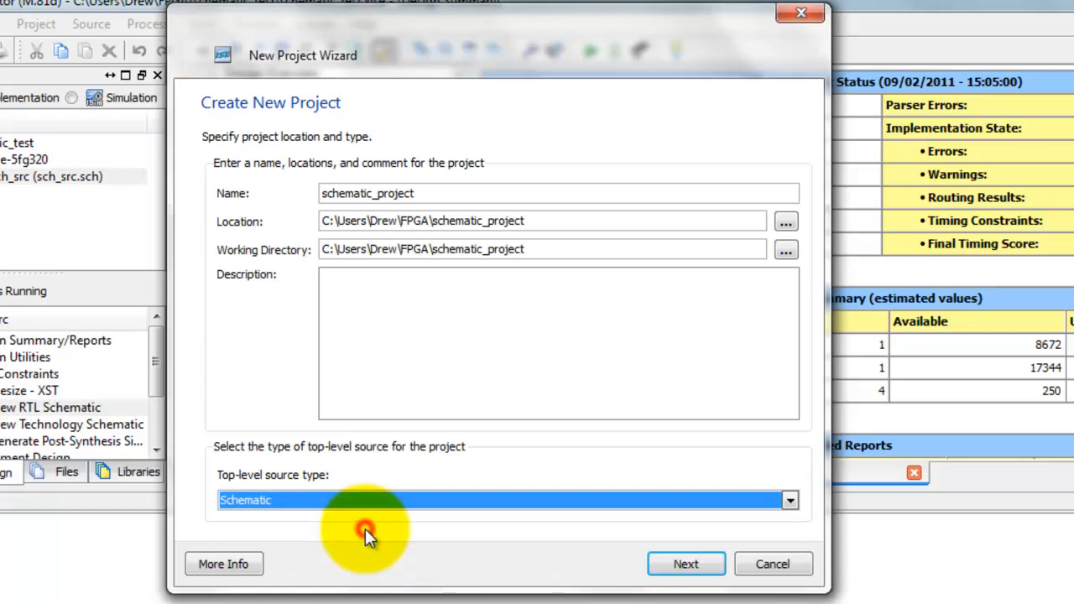
Step: Accept the Spartan3E XC3S1200E device settings with package FG320 and speed -5, and finish creating the project
left_click(686, 565)
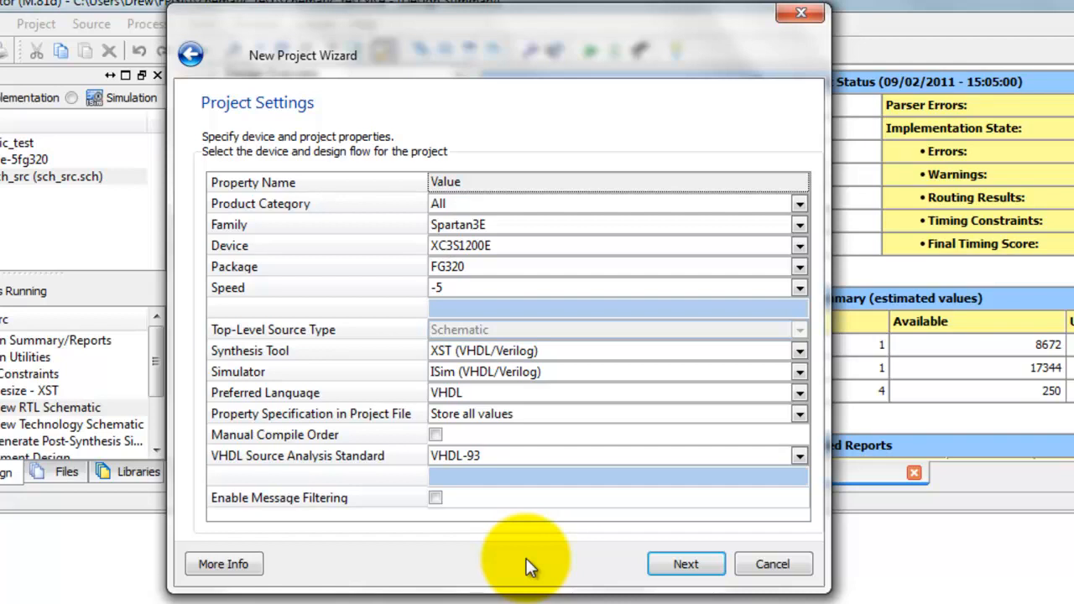
left_click(685, 566)
left_click(688, 570)
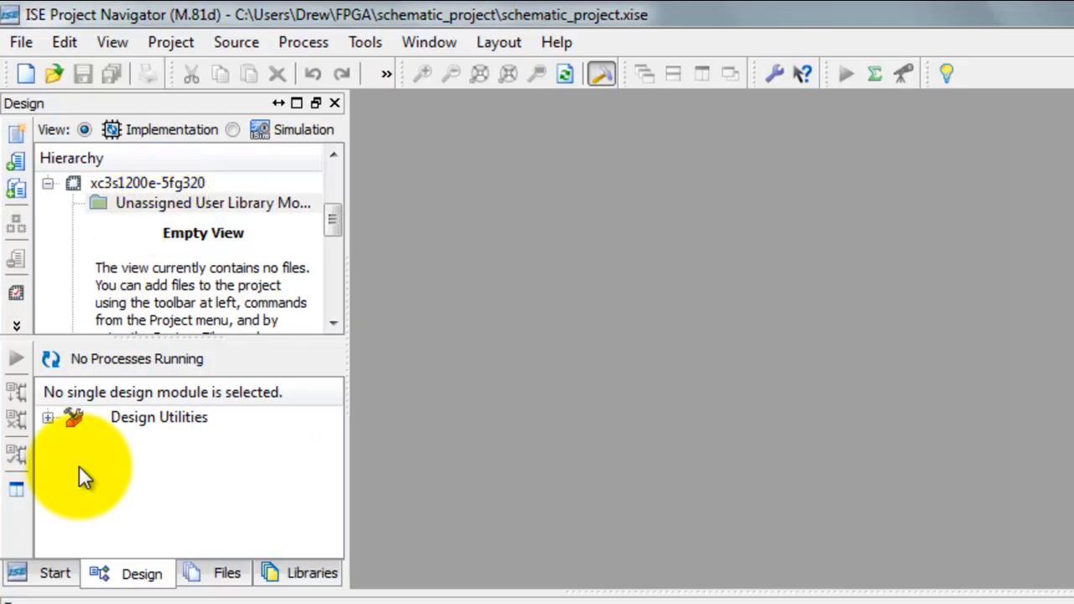
Step: Add a new Schematic source named schematic_src to the project
right_click(140, 204)
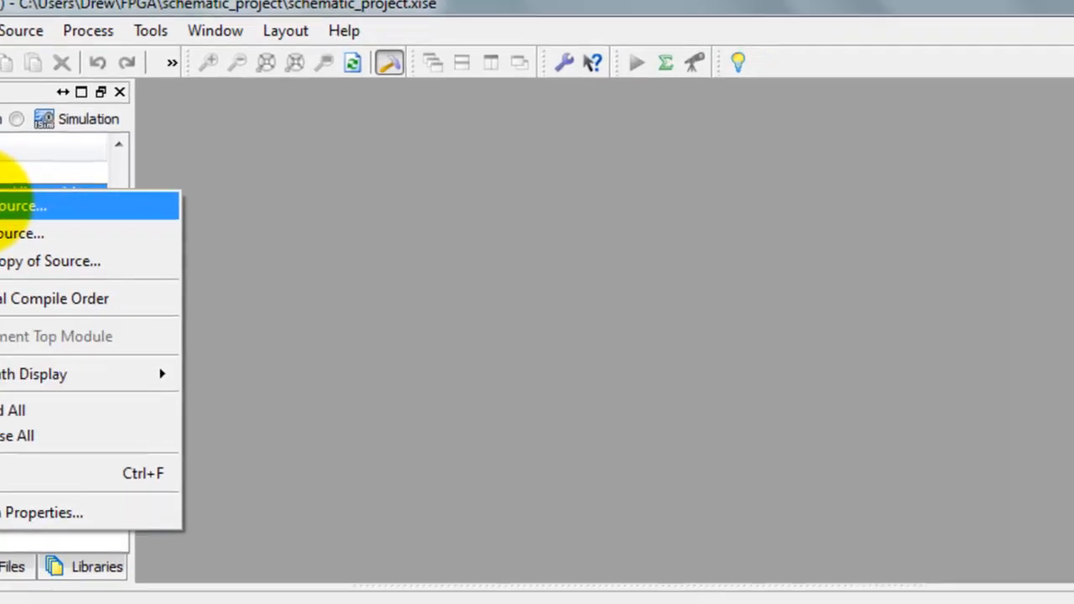
left_click(198, 215)
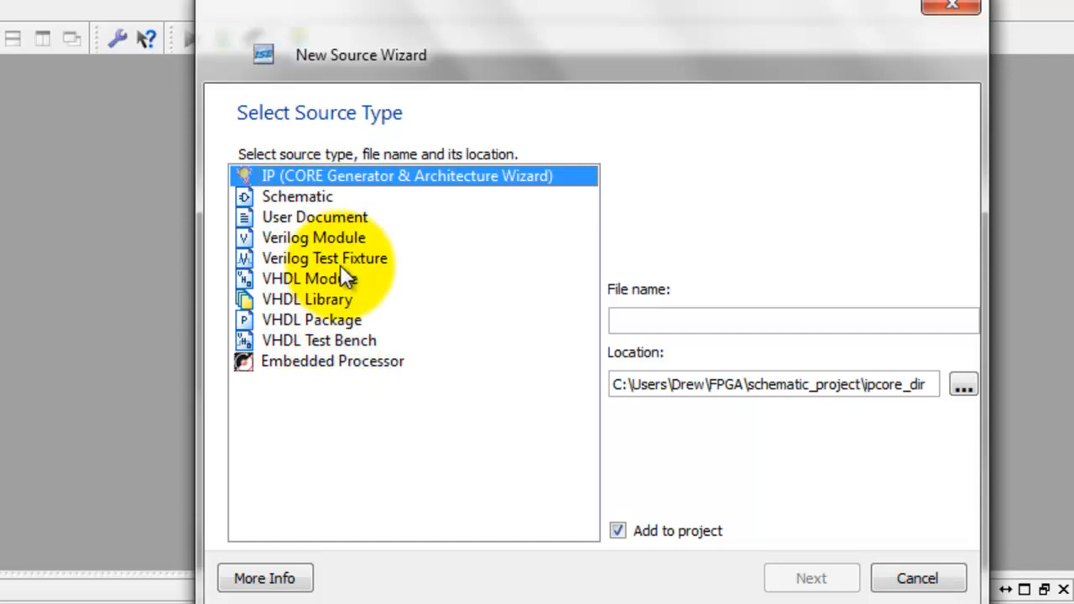
left_click(316, 198)
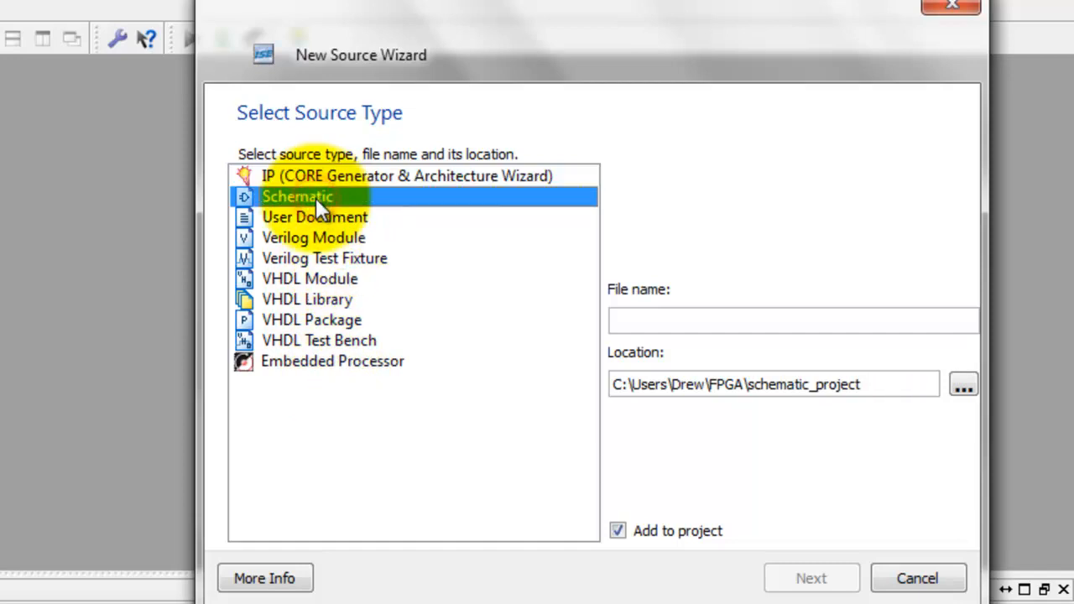
left_click(658, 319)
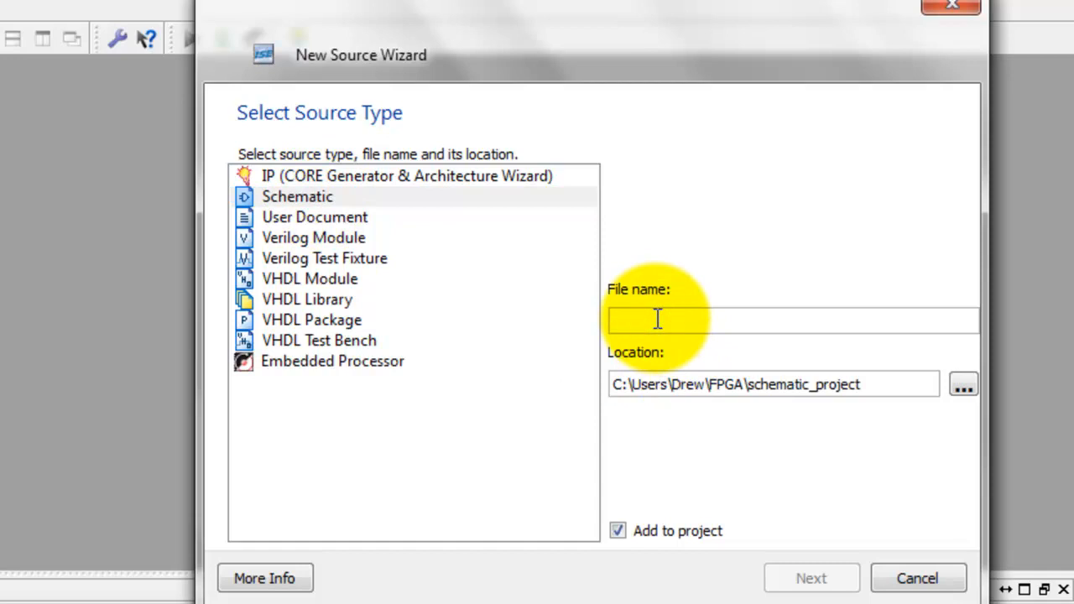
type("schematic_src")
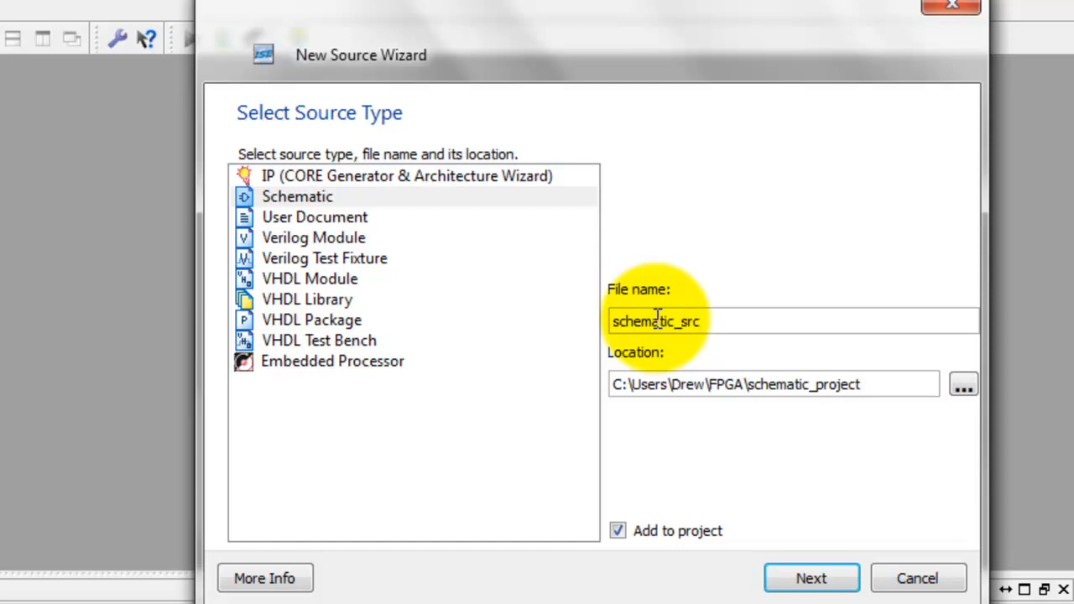
left_click(814, 582)
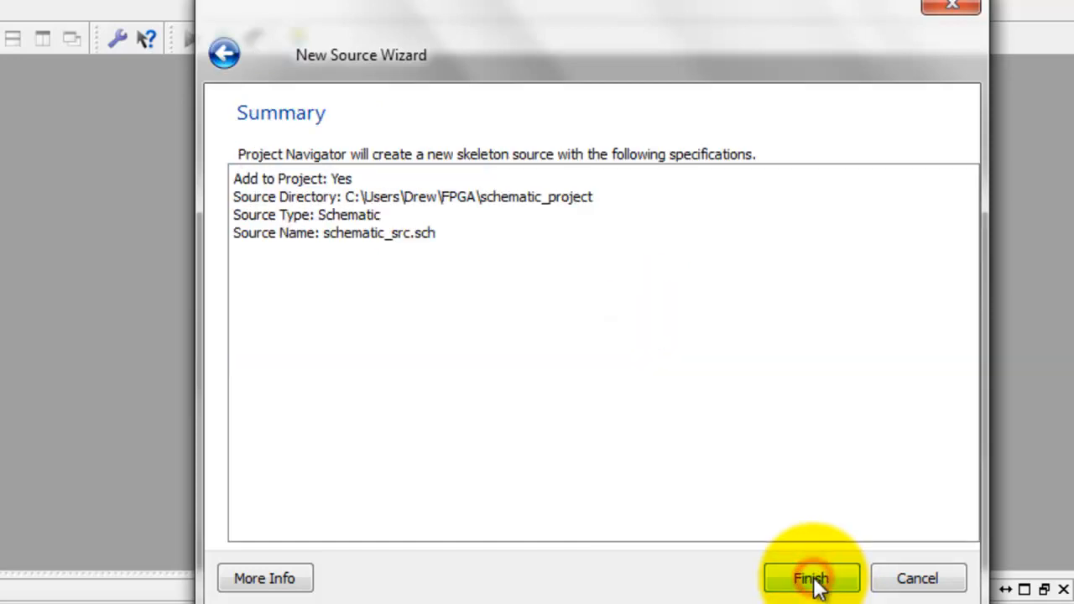
left_click(810, 579)
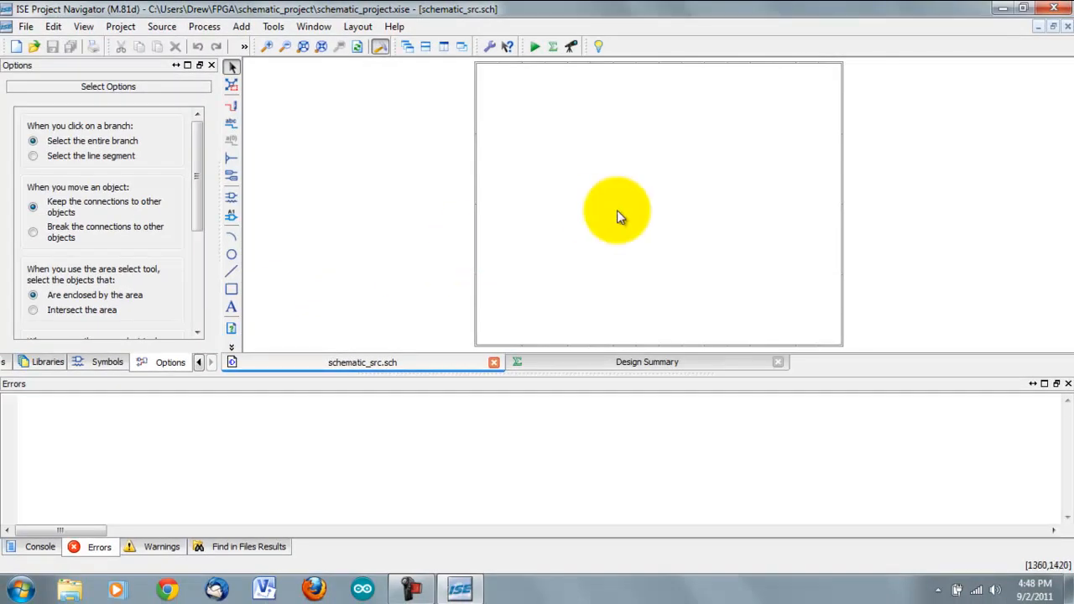
Step: Show the schematic symbols of the Logic category
left_click(267, 47)
left_click(267, 48)
left_click(266, 48)
left_click(267, 48)
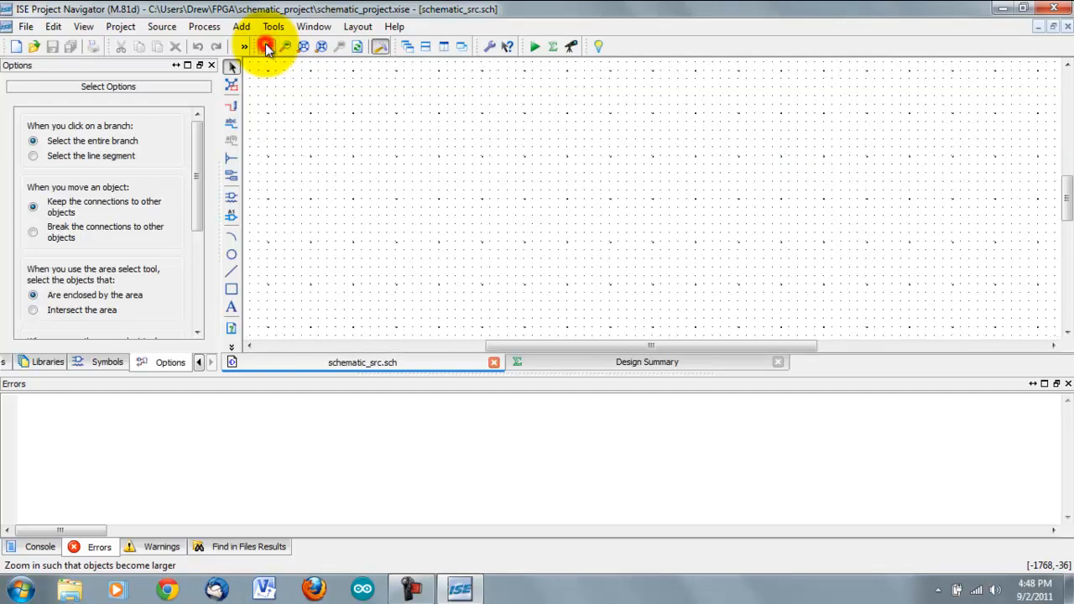
left_click(285, 47)
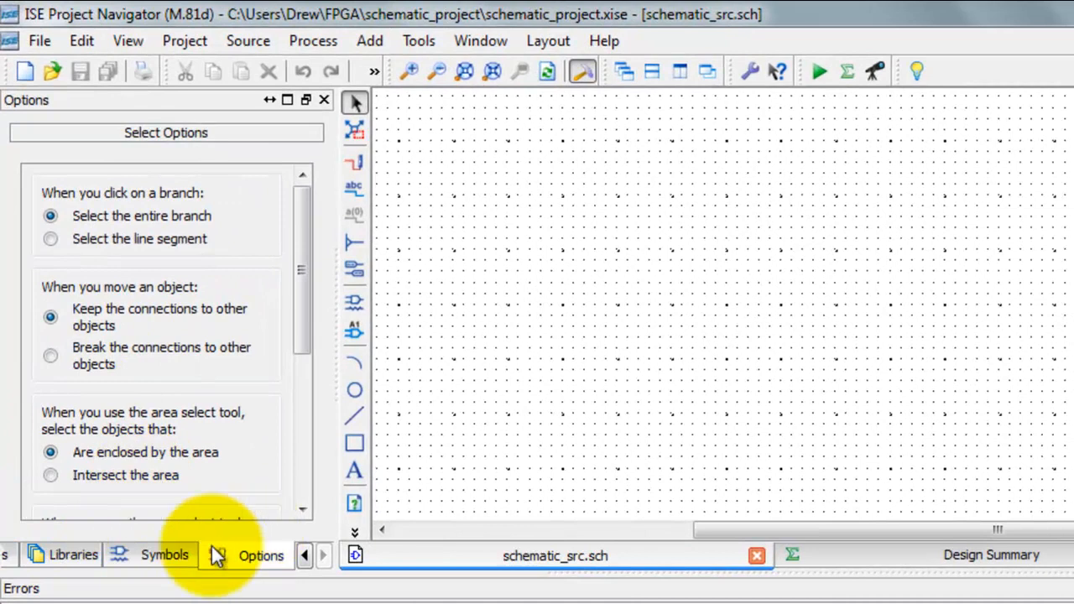
left_click(168, 555)
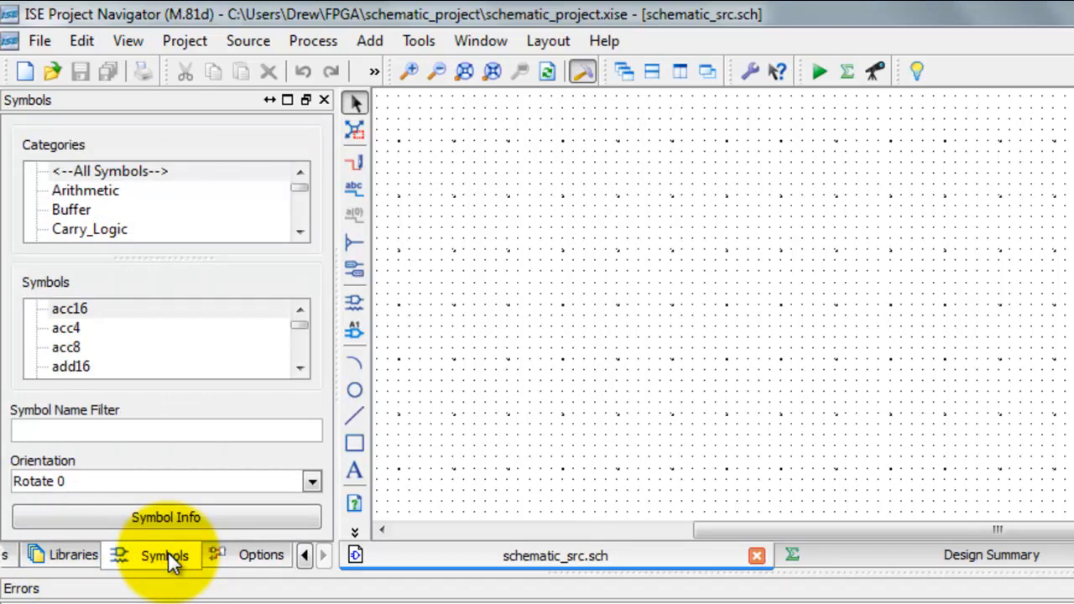
left_click(298, 367)
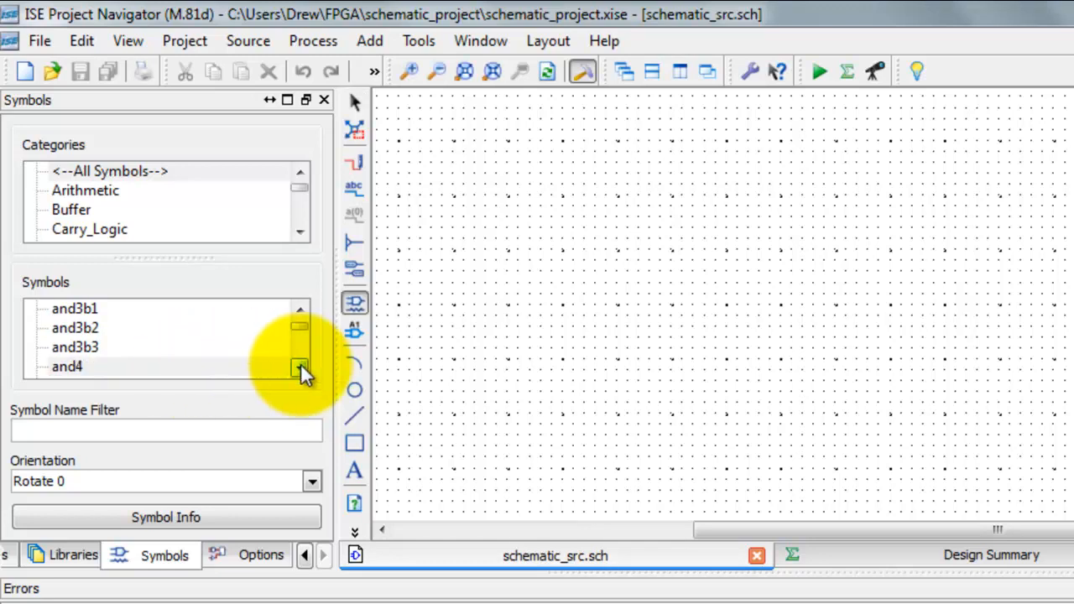
left_click(301, 232)
left_click(300, 175)
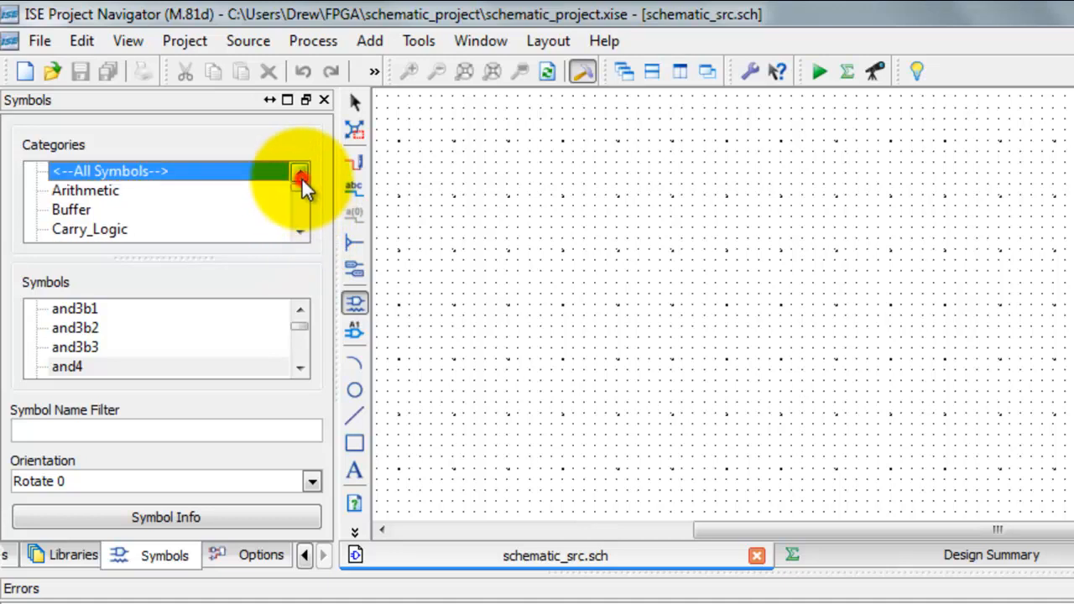
left_click(297, 234)
left_click(297, 233)
left_click(298, 234)
left_click(298, 234)
left_click(298, 234)
left_click(298, 234)
left_click(298, 234)
left_click(297, 234)
left_click(297, 234)
left_click(298, 234)
left_click(298, 234)
left_click(298, 234)
left_click(298, 234)
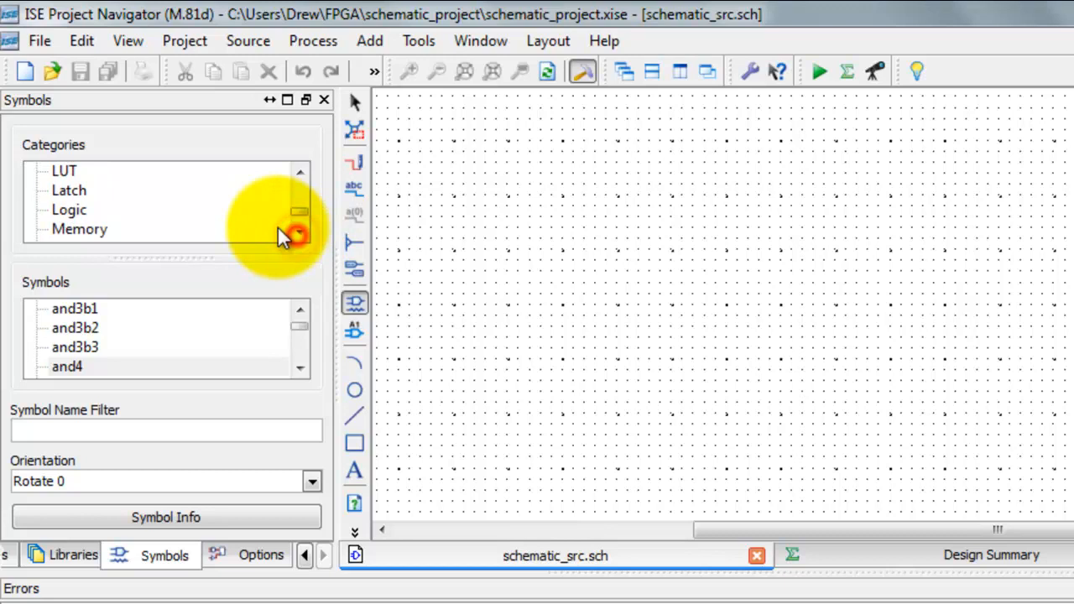
left_click(69, 209)
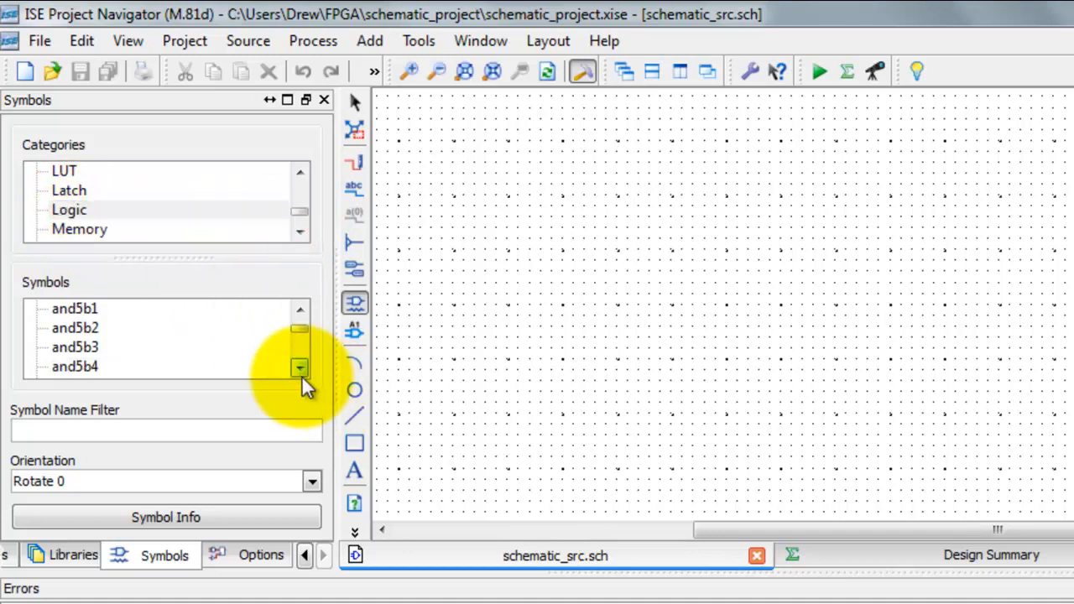
Step: Place three nand2 gates on the sheet: two stacked vertically and a third to their right, between their heights
left_click_drag(298, 374, 299, 374)
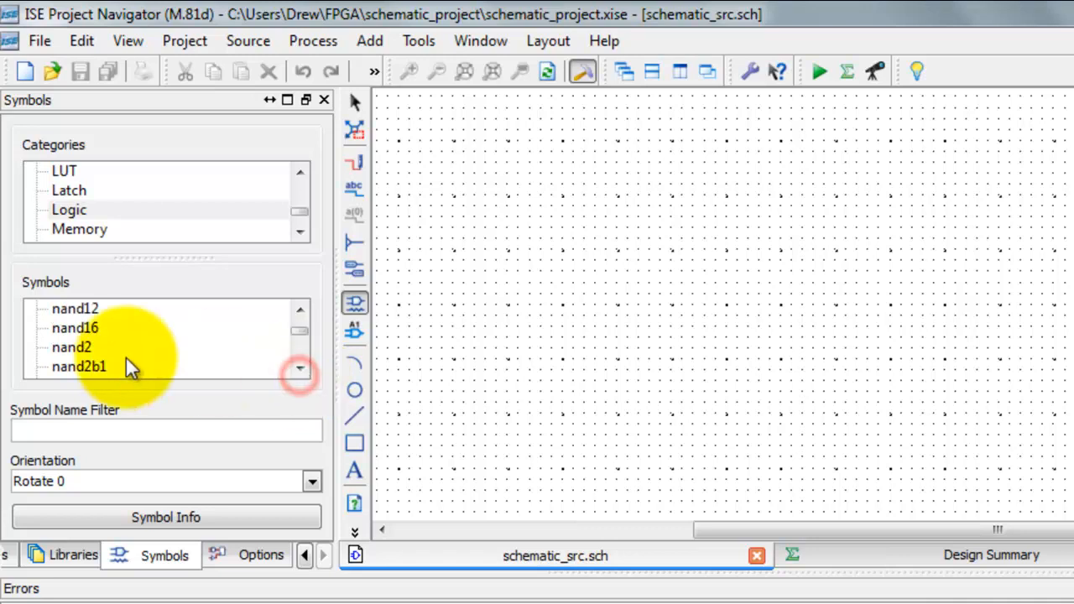
left_click(75, 348)
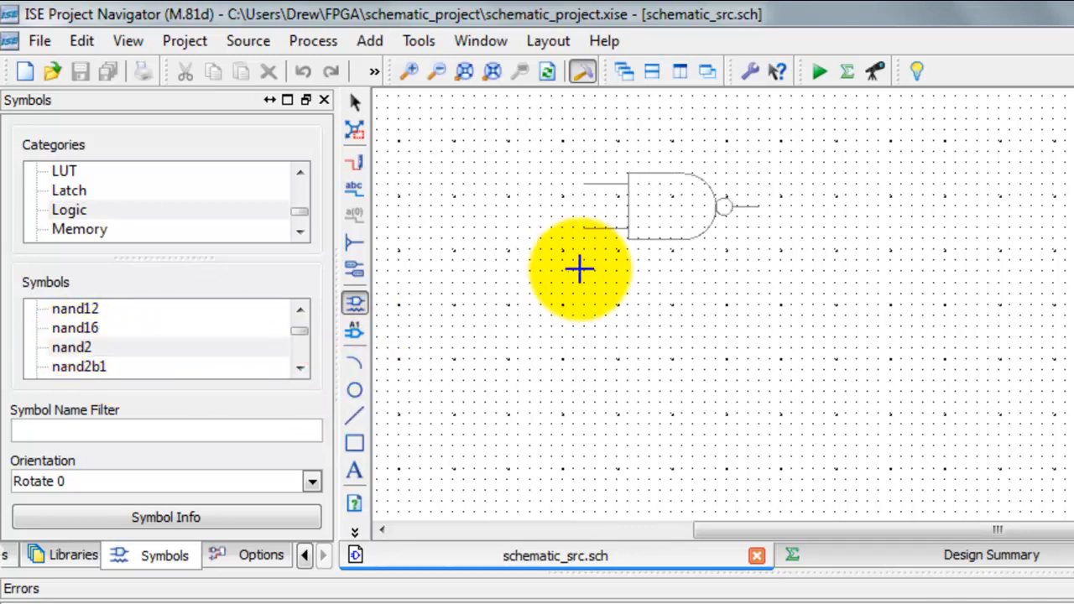
left_click(646, 237)
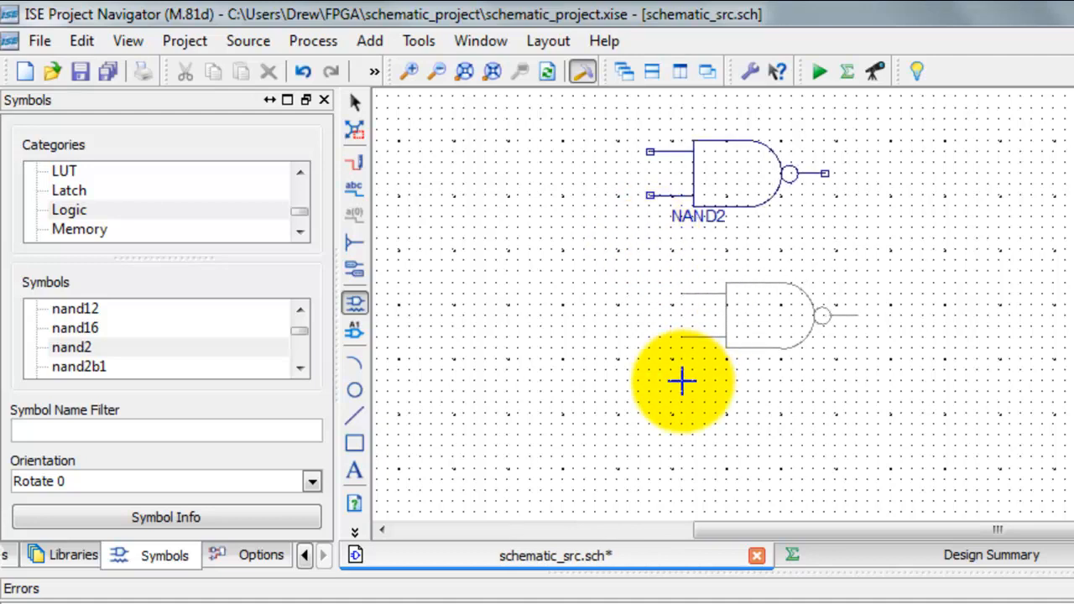
left_click(652, 385)
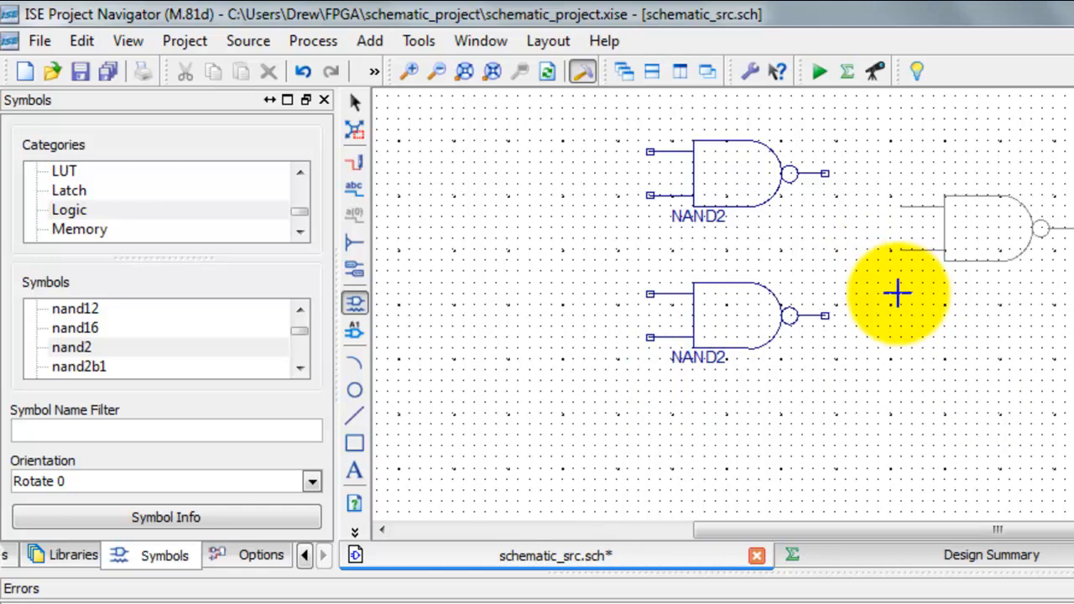
left_click(898, 292)
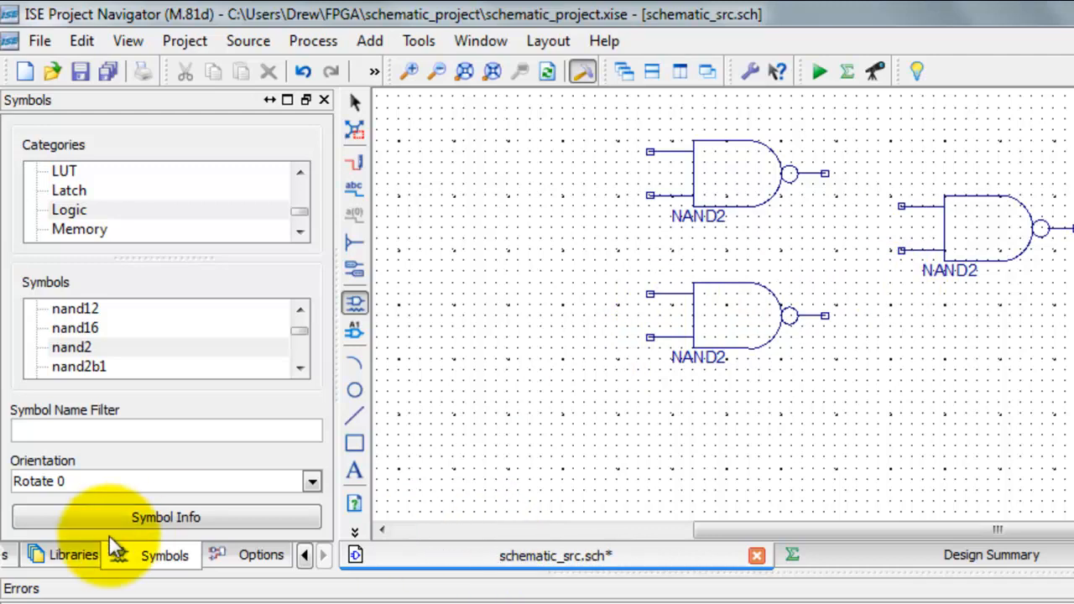
Step: Place two inv inverters, one on the lower NAND gate's upper input and one on the upper NAND gate's lower input
left_click(300, 309)
left_click(300, 310)
left_click(301, 310)
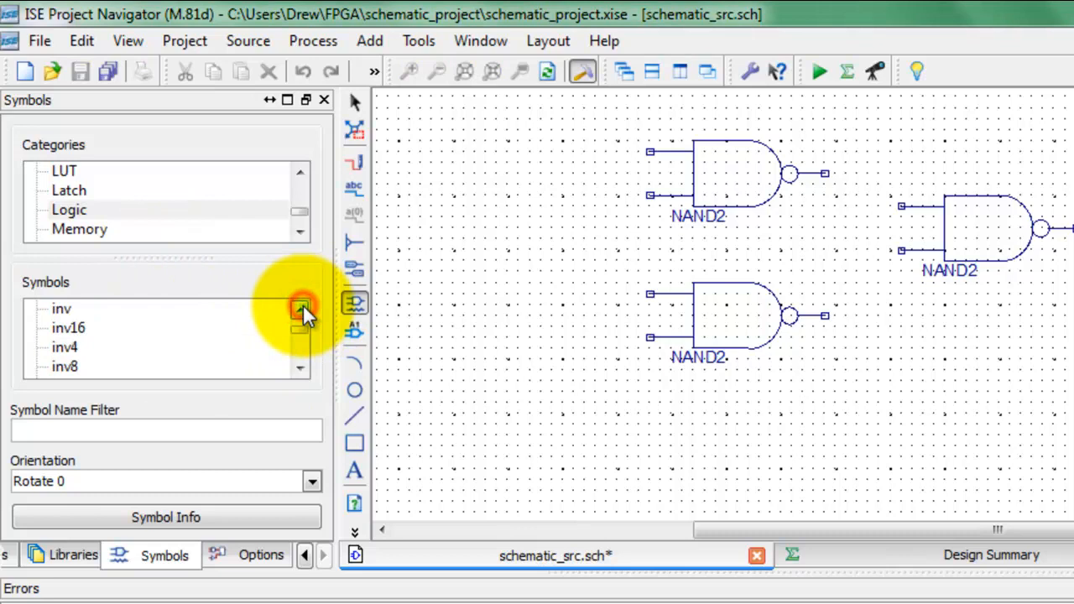
left_click(101, 312)
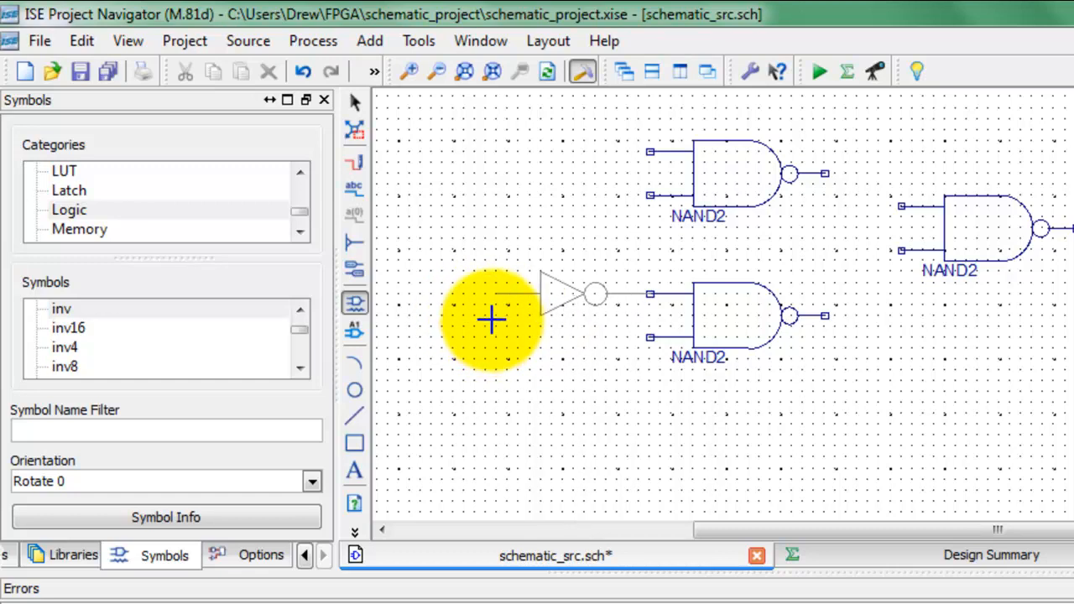
left_click(491, 320)
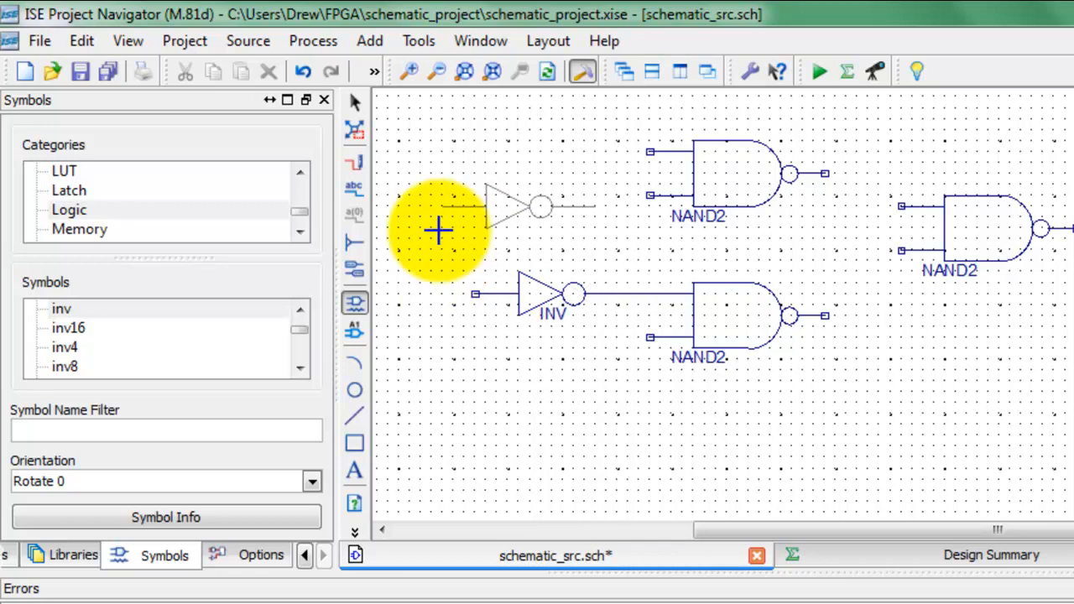
left_click(492, 218)
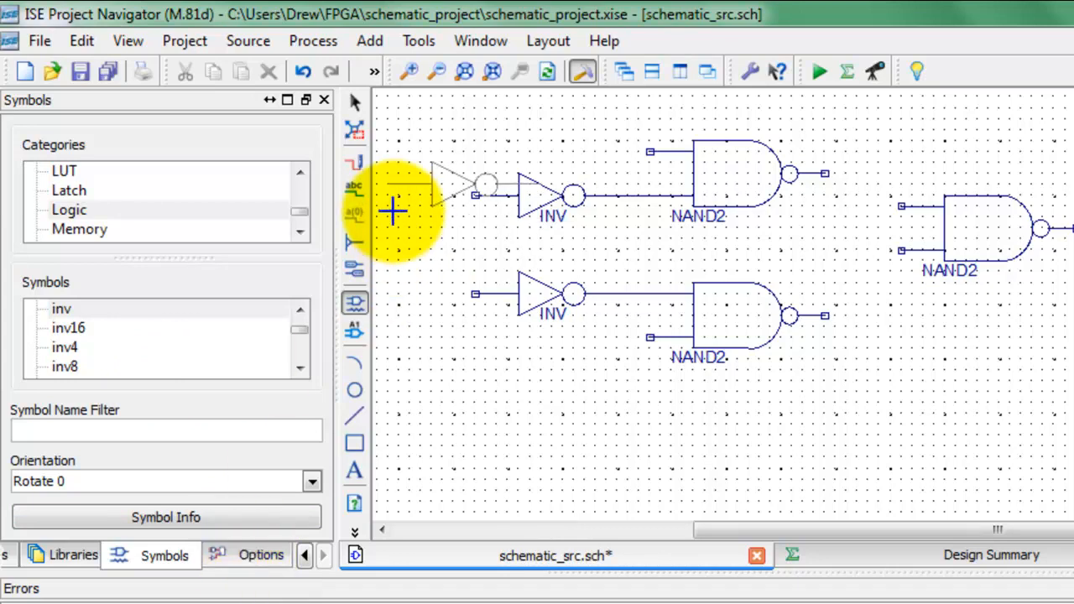
Step: Wire the upper NAND gate's output to the third gate's upper input and the lower NAND gate's output to its lower input
left_click(349, 162)
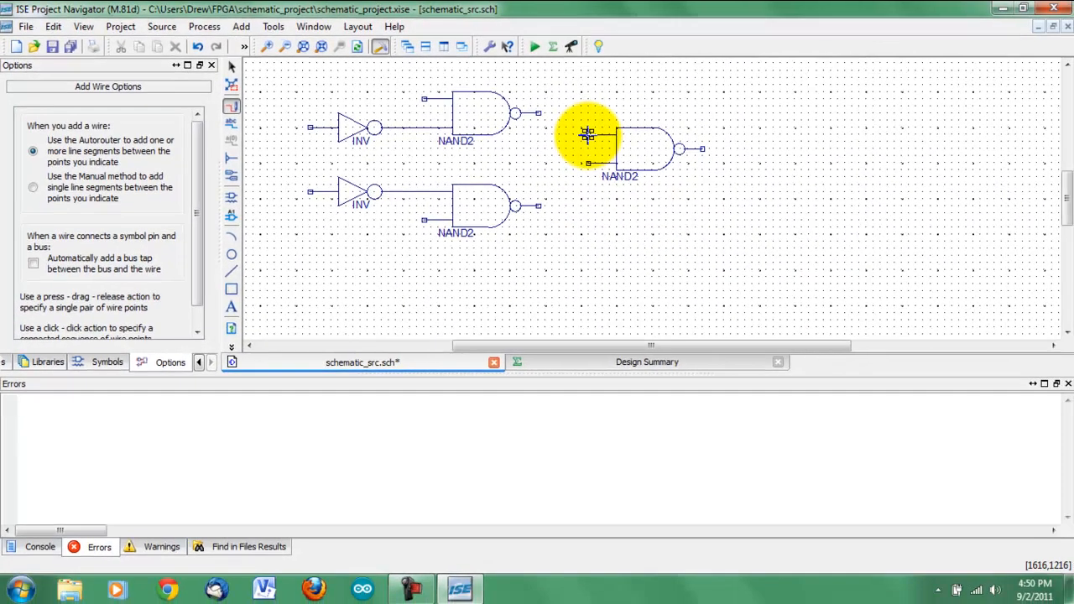
left_click(587, 134)
left_click(538, 113)
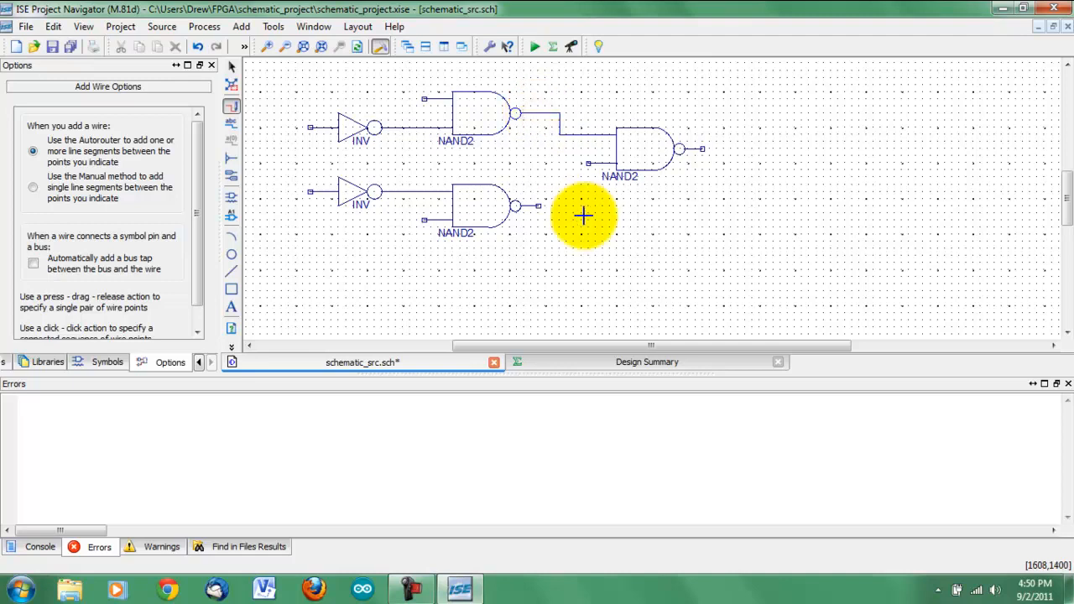
left_click(587, 162)
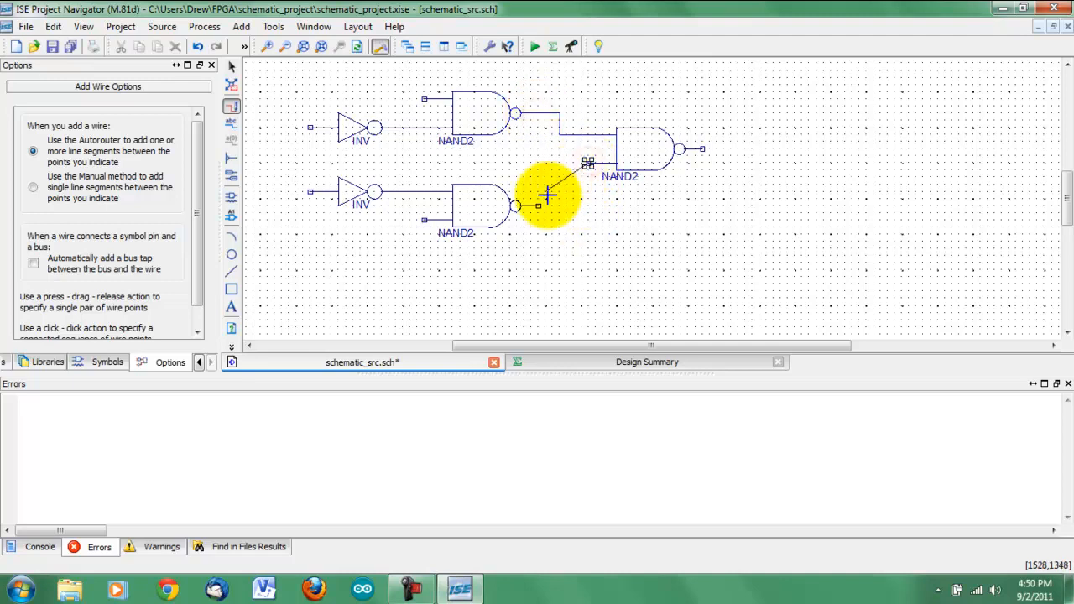
left_click(537, 205)
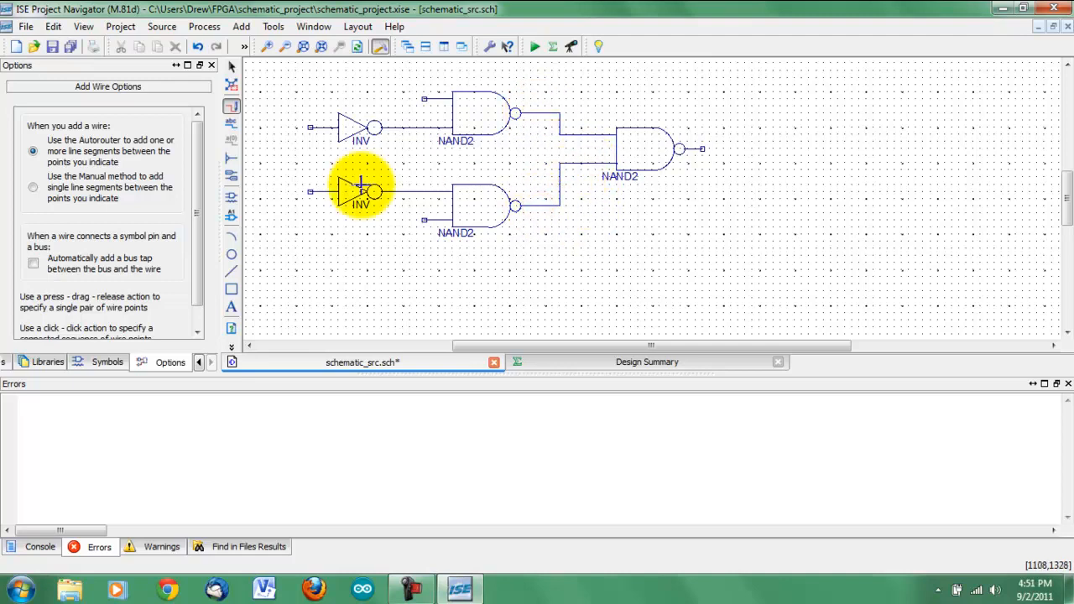
Step: Draw straight open-ended wires leftward from the inputs of both inverters, ending at the same horizontal position
left_click(309, 192)
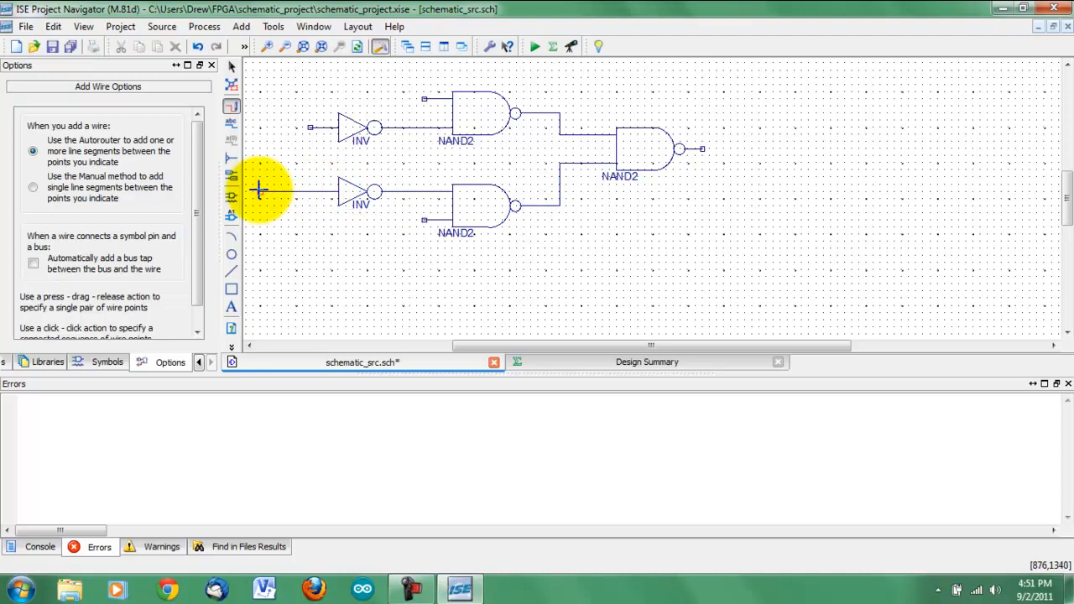
double_click(260, 192)
left_click(283, 127)
double_click(260, 127)
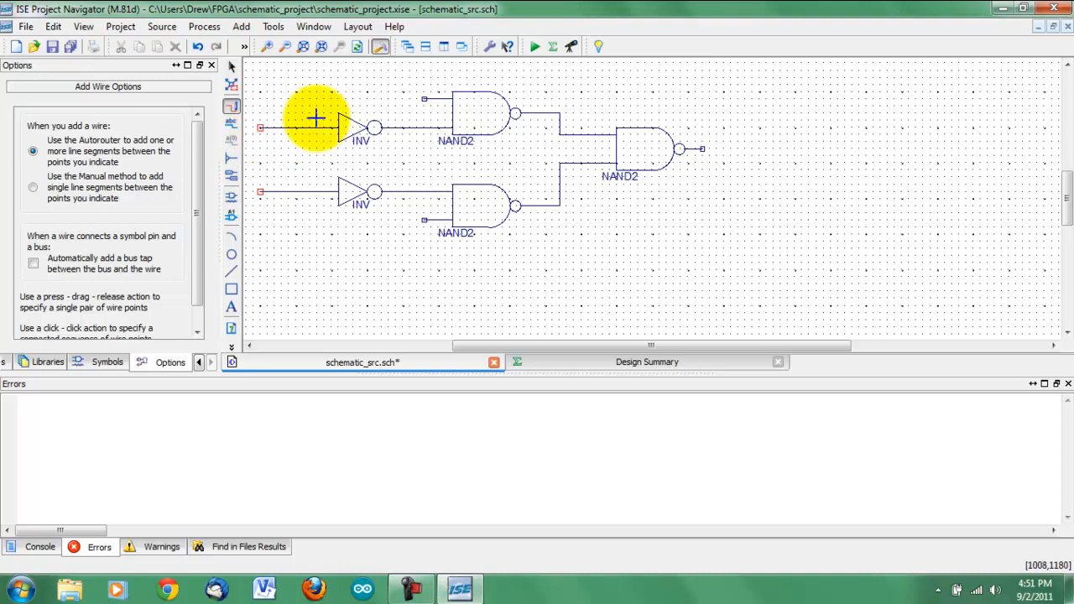
Step: Extend wires from the two stacked NAND gates' free inputs to align with the inverter wires, and draw a short wire from the third gate's output
left_click(424, 98)
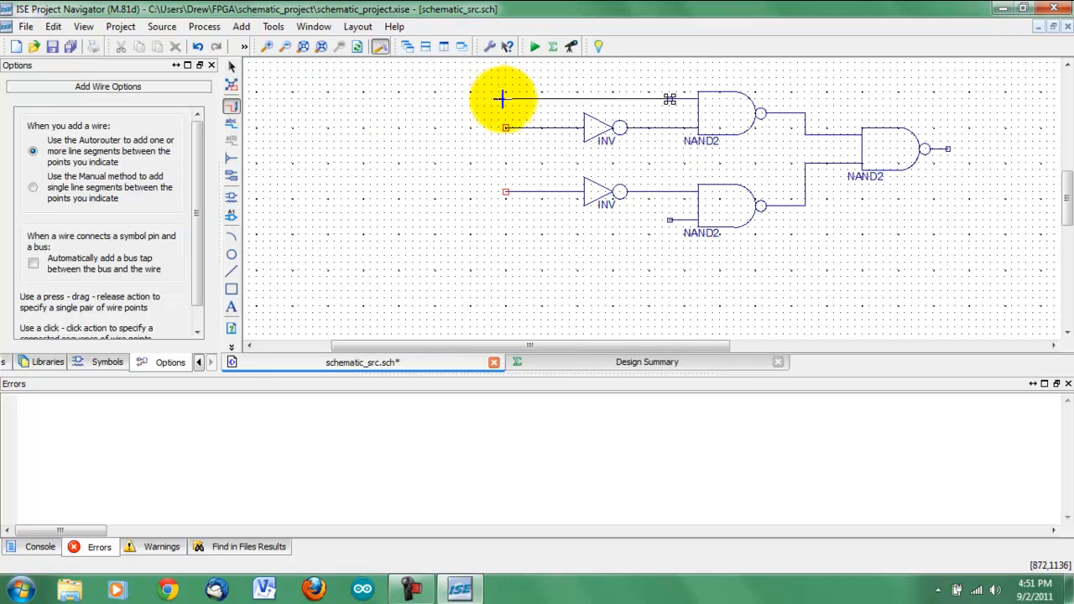
double_click(503, 98)
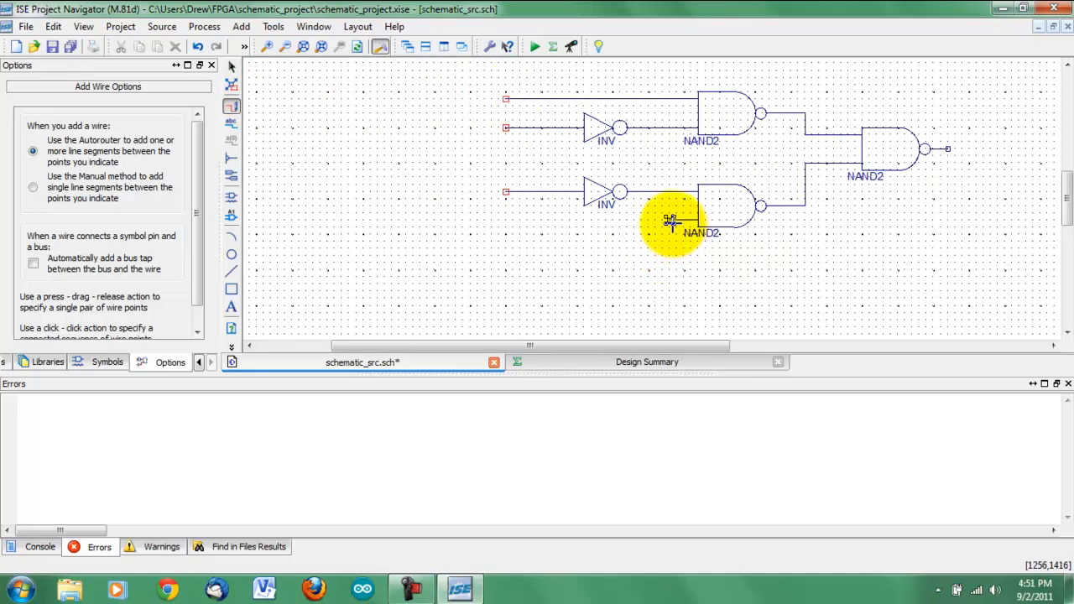
left_click(669, 220)
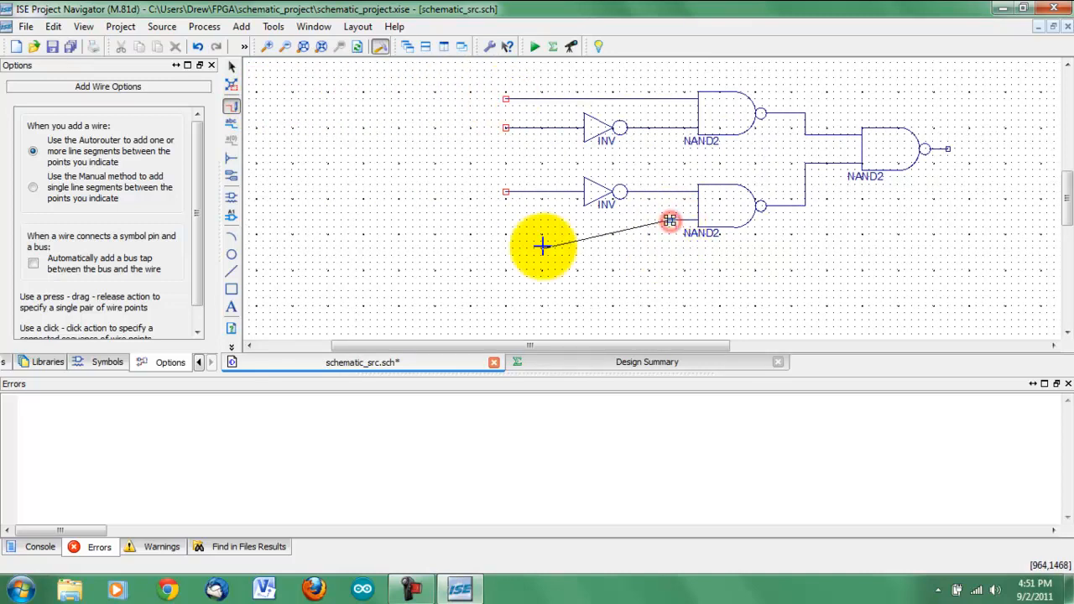
double_click(506, 220)
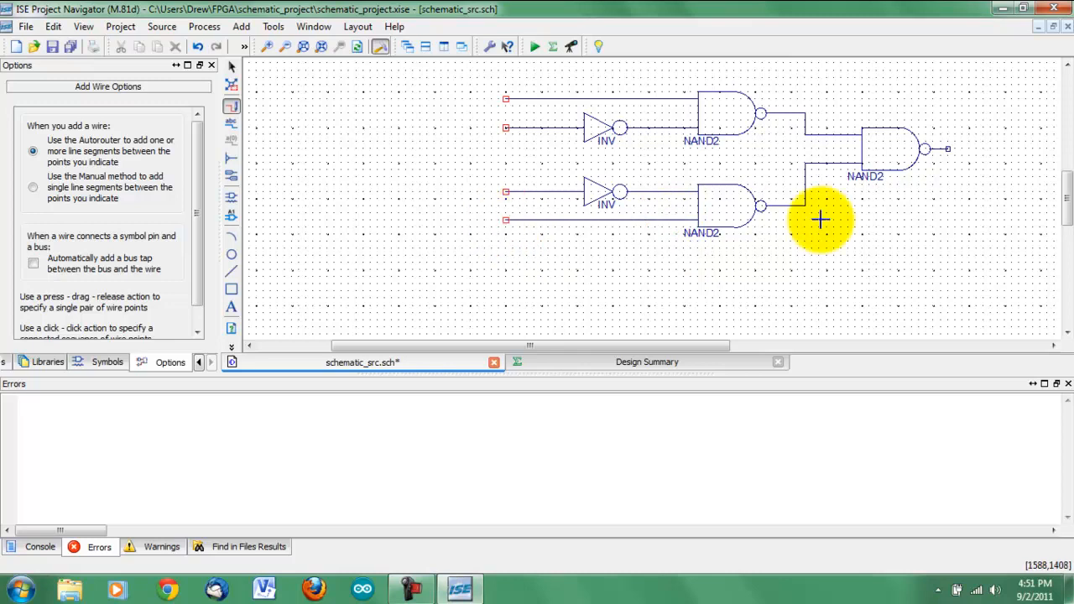
left_click(948, 149)
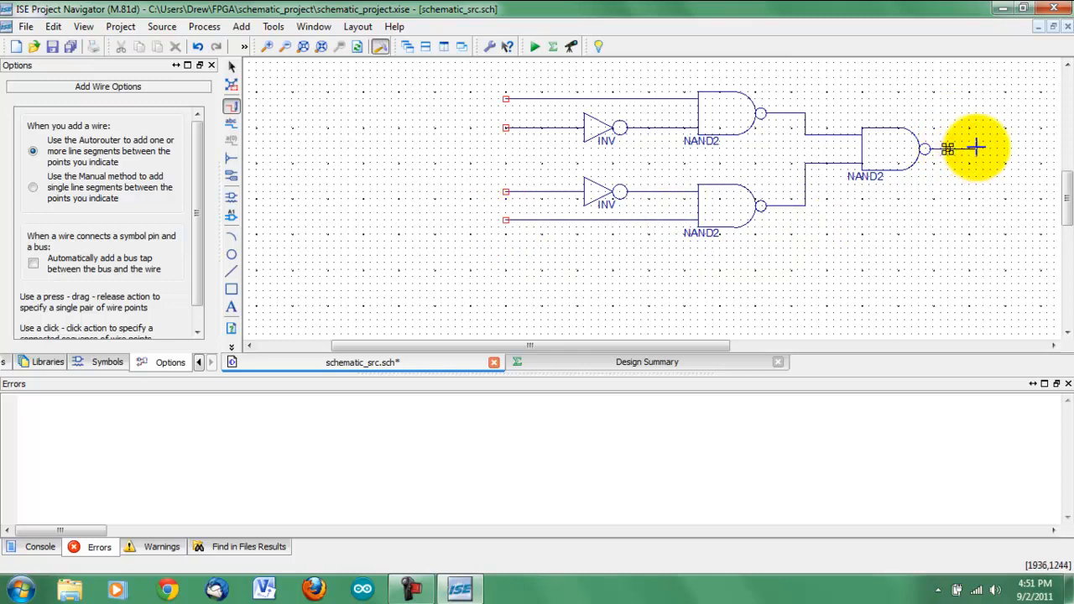
double_click(976, 148)
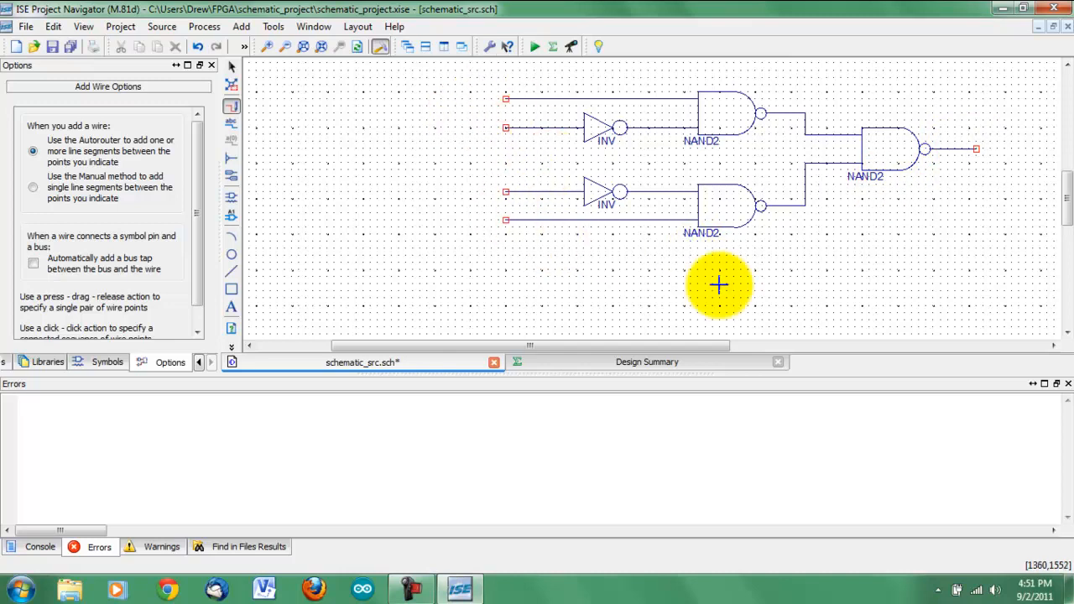
mouse_move(442, 248)
left_mouse_down()
mouse_move(324, 221)
mouse_move(232, 182)
left_mouse_up()
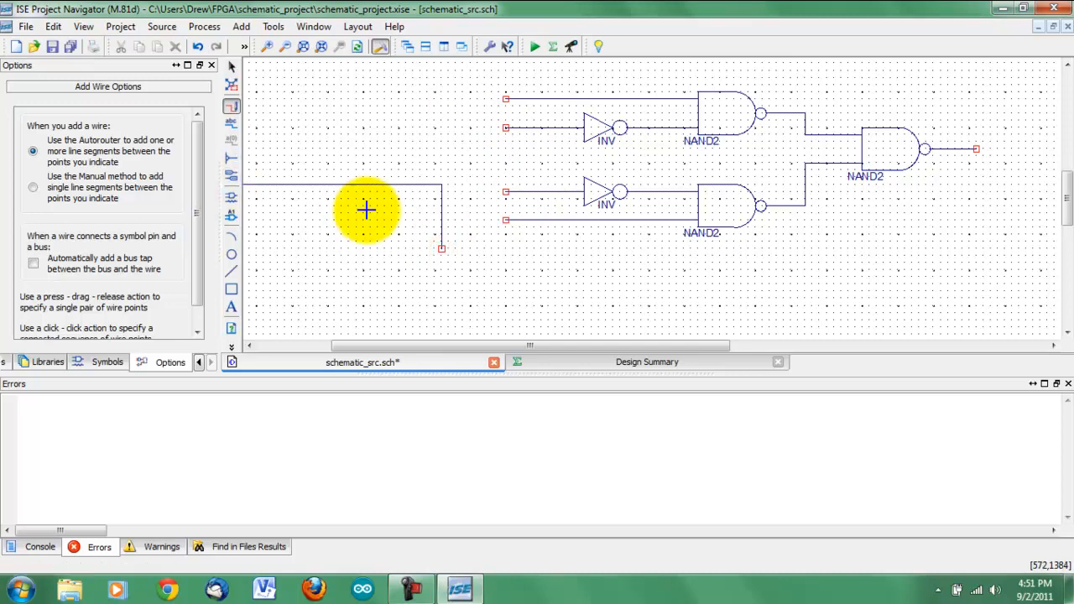
key("ctrl+z")
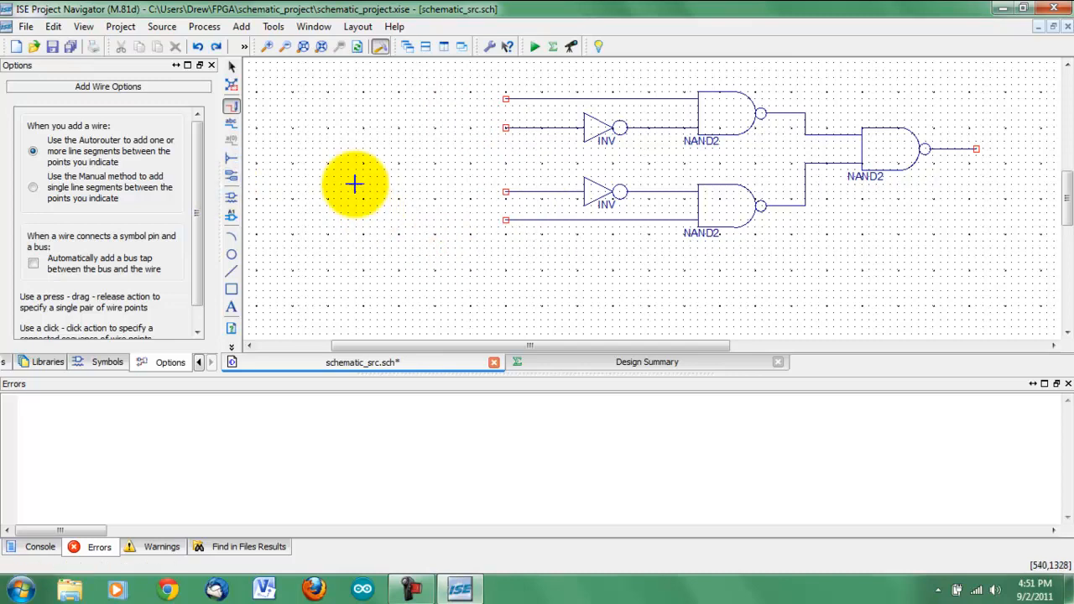
Step: Add input markers to every input wire except the lower inverter's, and an output marker to the final NAND gate's output wire
left_click(231, 177)
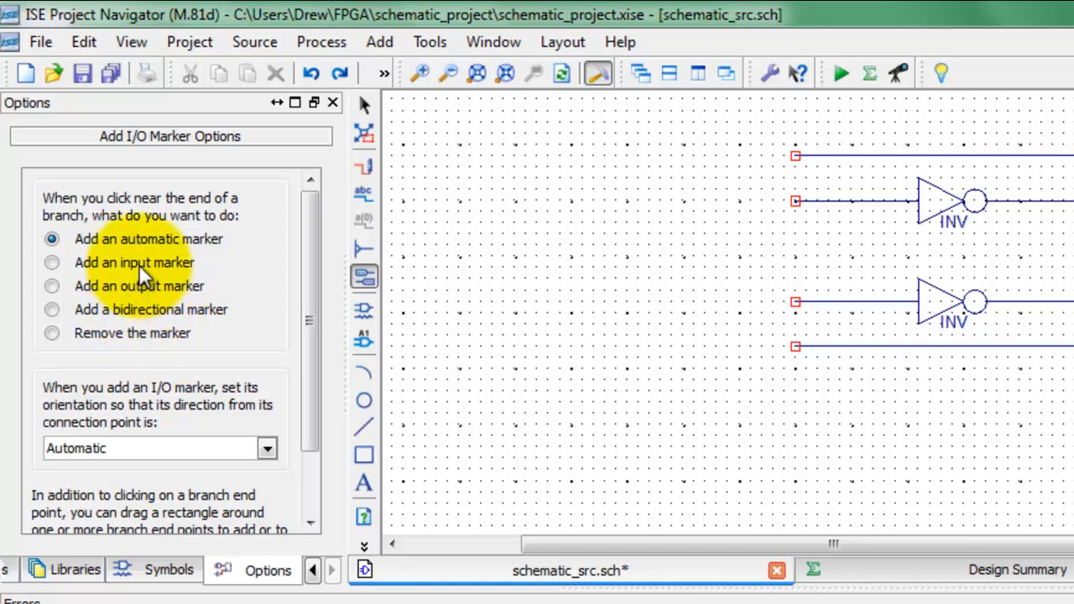
left_click(52, 263)
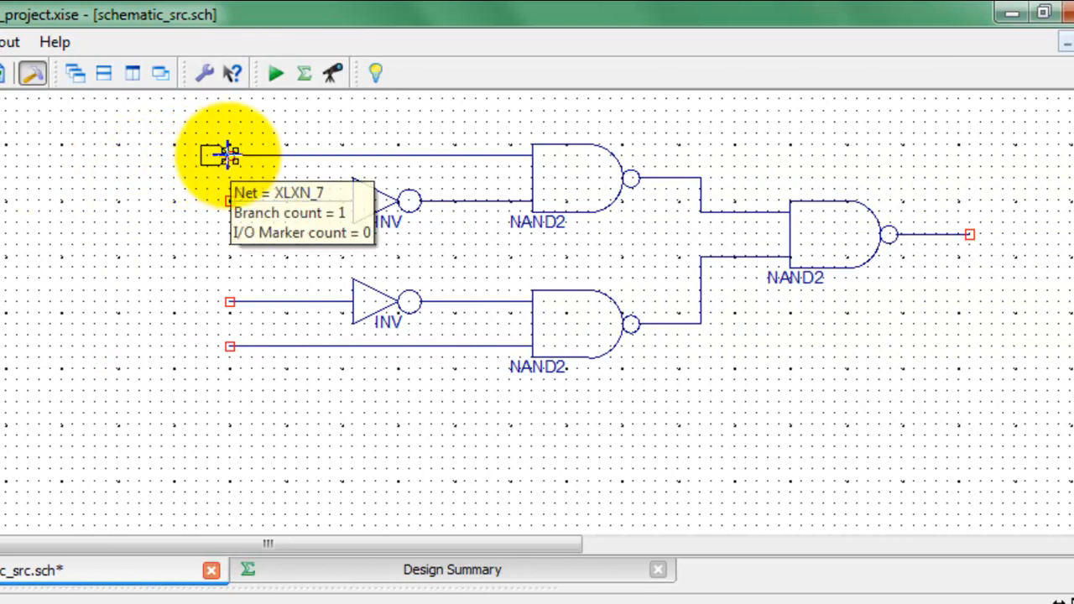
left_click(228, 154)
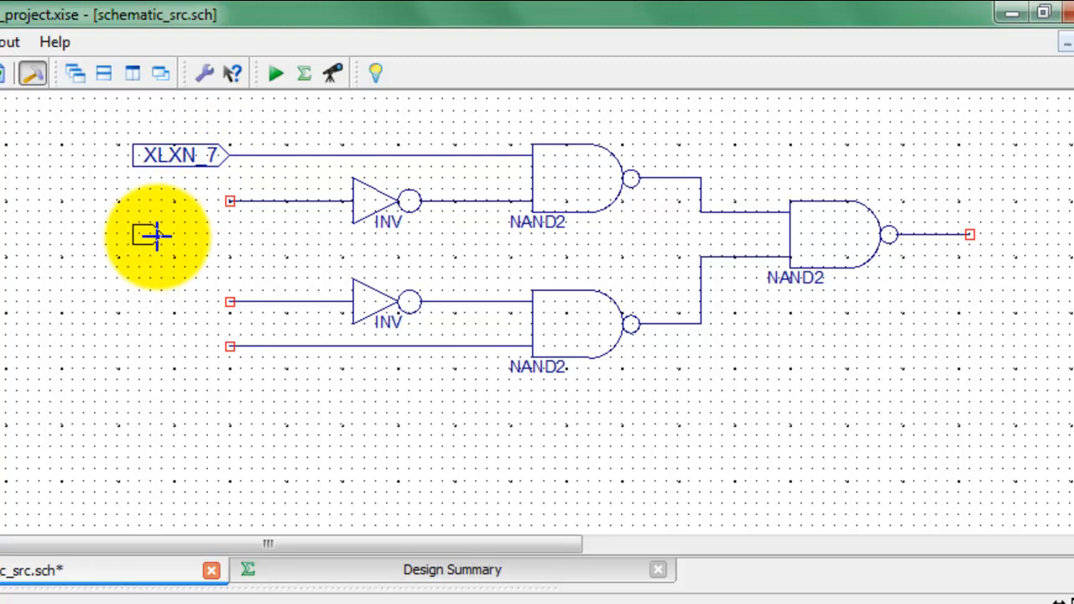
left_click(227, 200)
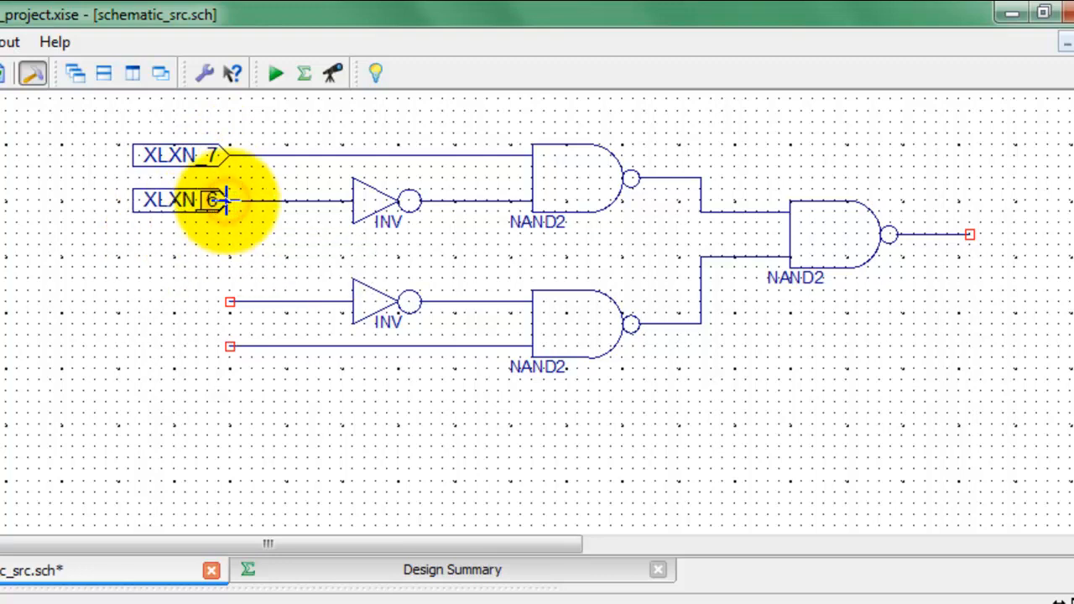
left_click(224, 345)
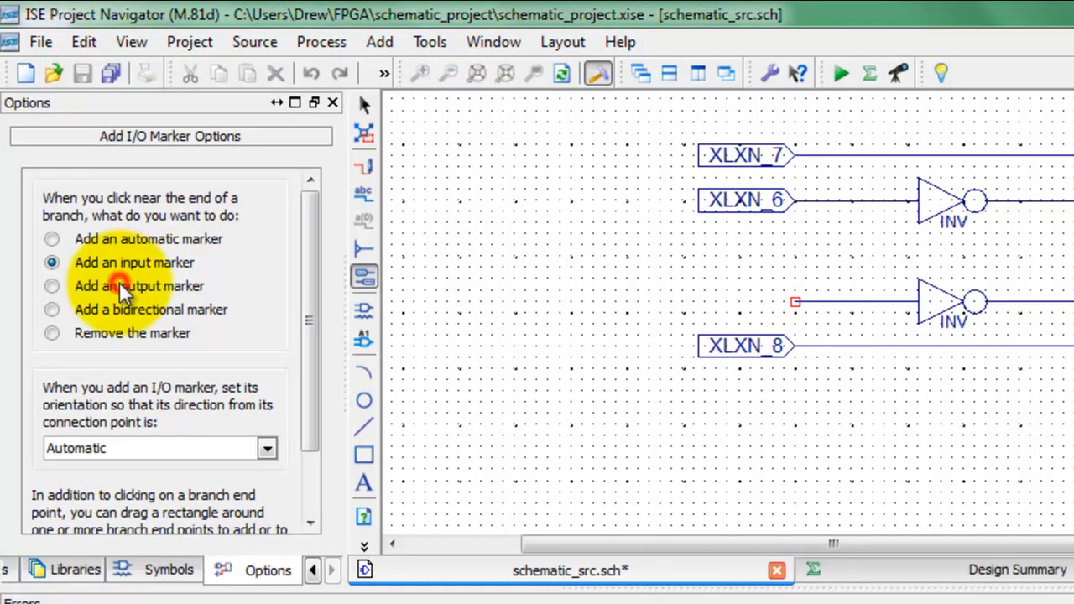
left_click(51, 286)
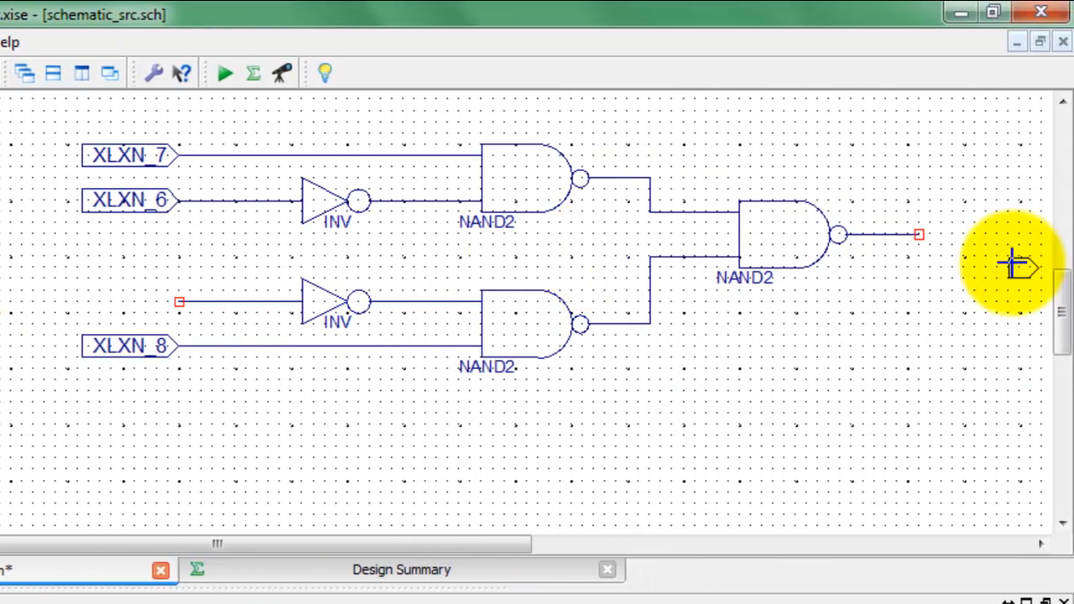
left_click(914, 236)
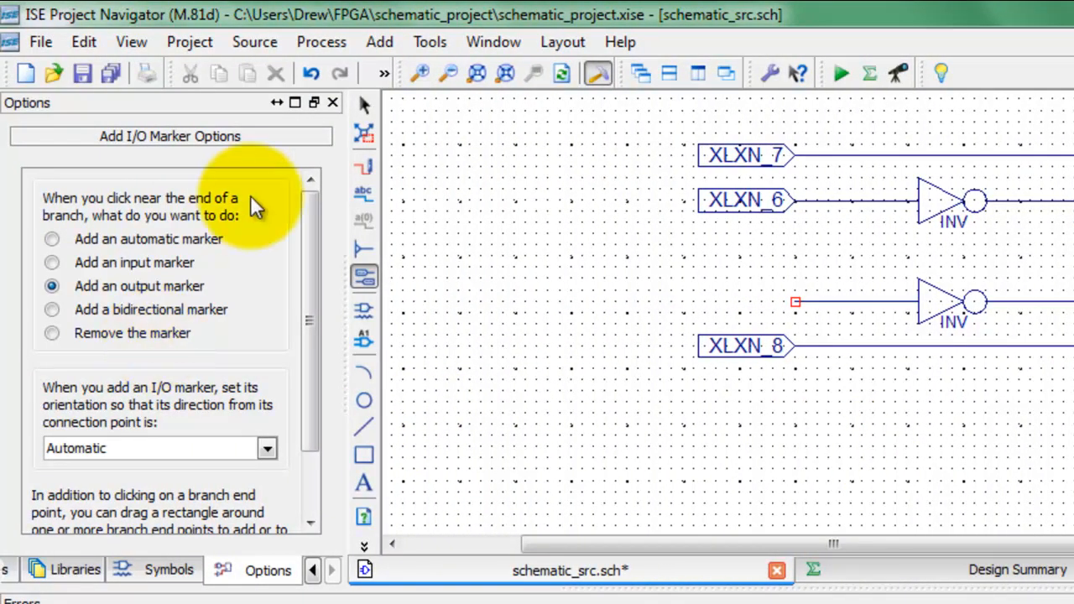
Step: Rename the net of the topmost input marker, on the upper NAND gate's direct input, to A
left_click(364, 104)
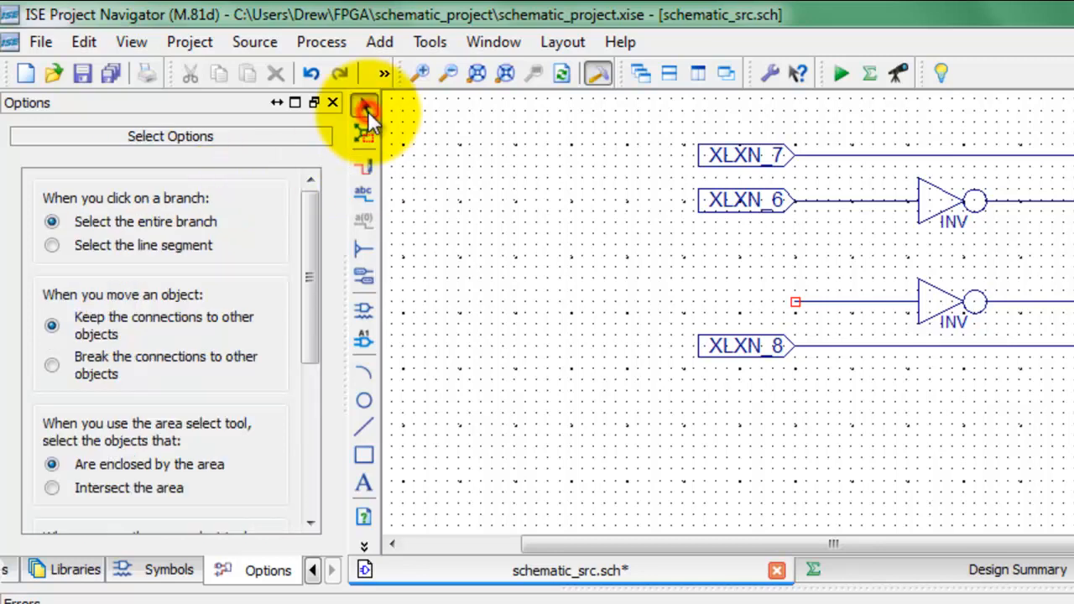
left_click(772, 159)
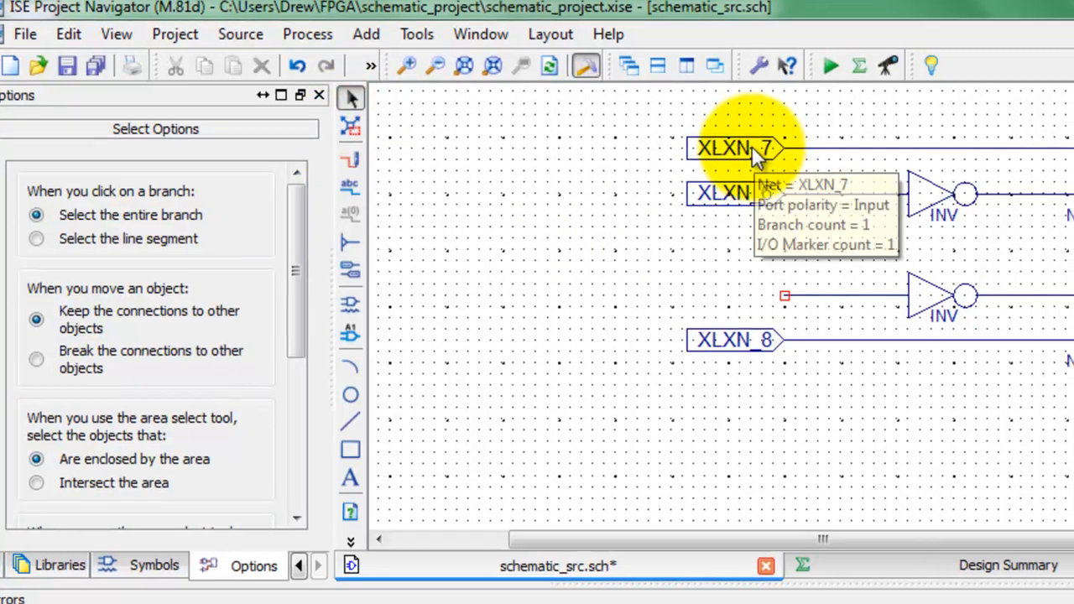
double_click(559, 29)
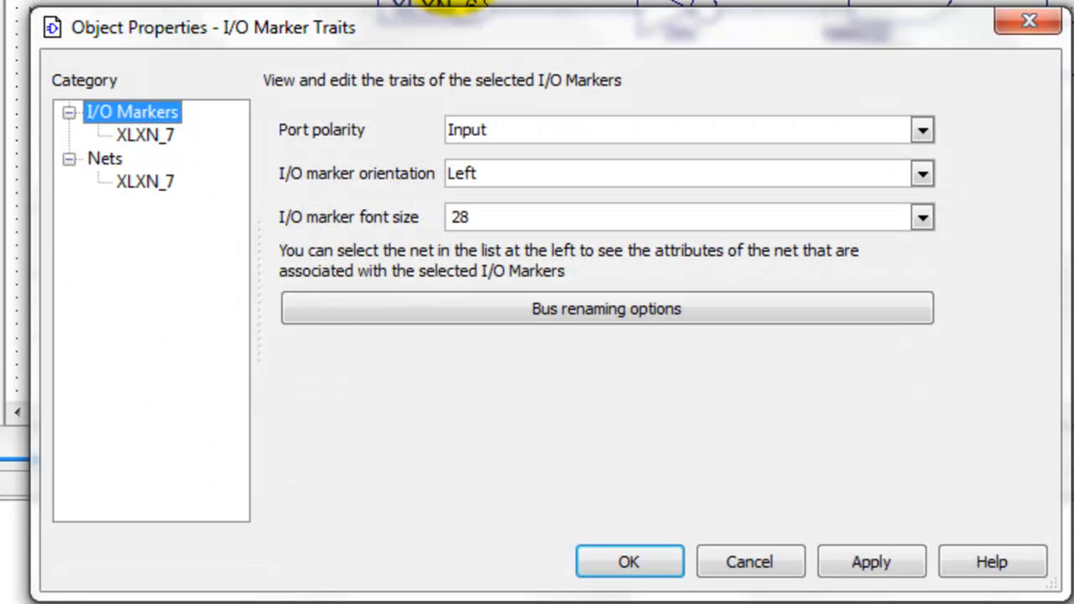
left_click(148, 182)
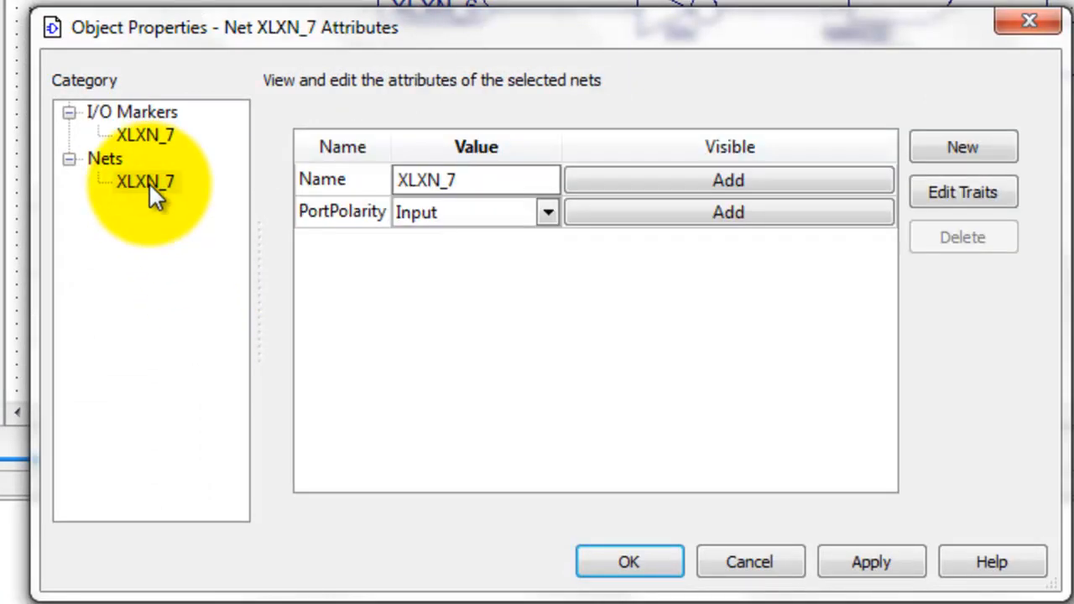
left_click(480, 182)
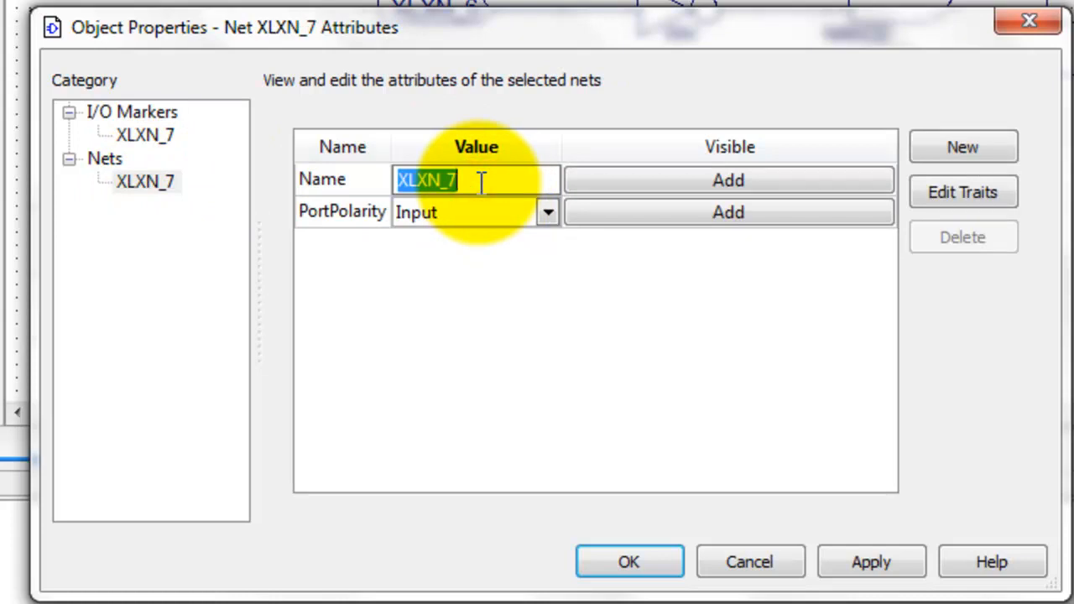
type("A")
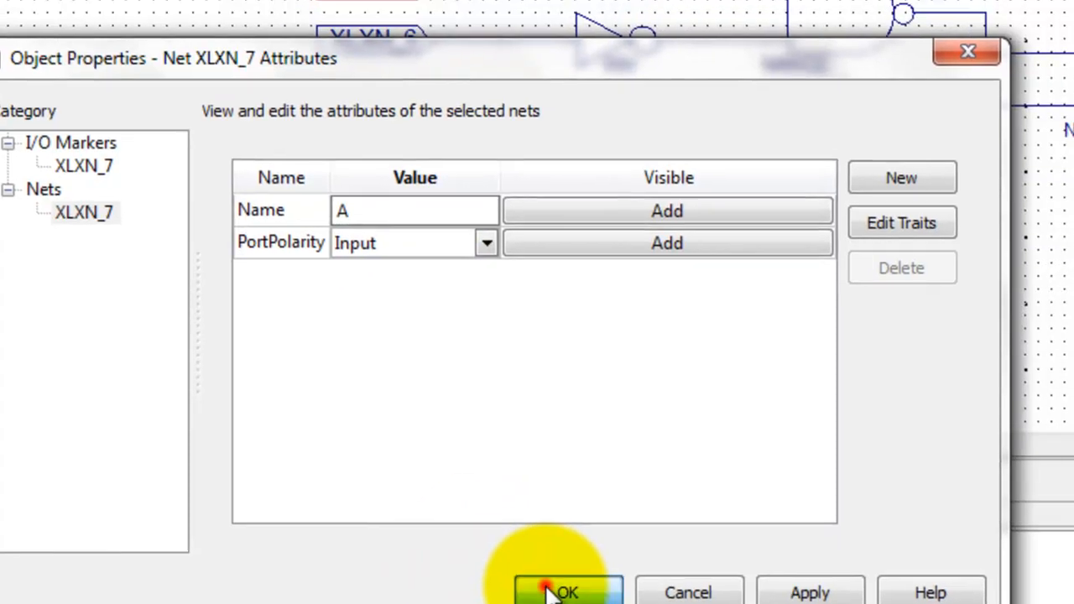
left_click(609, 559)
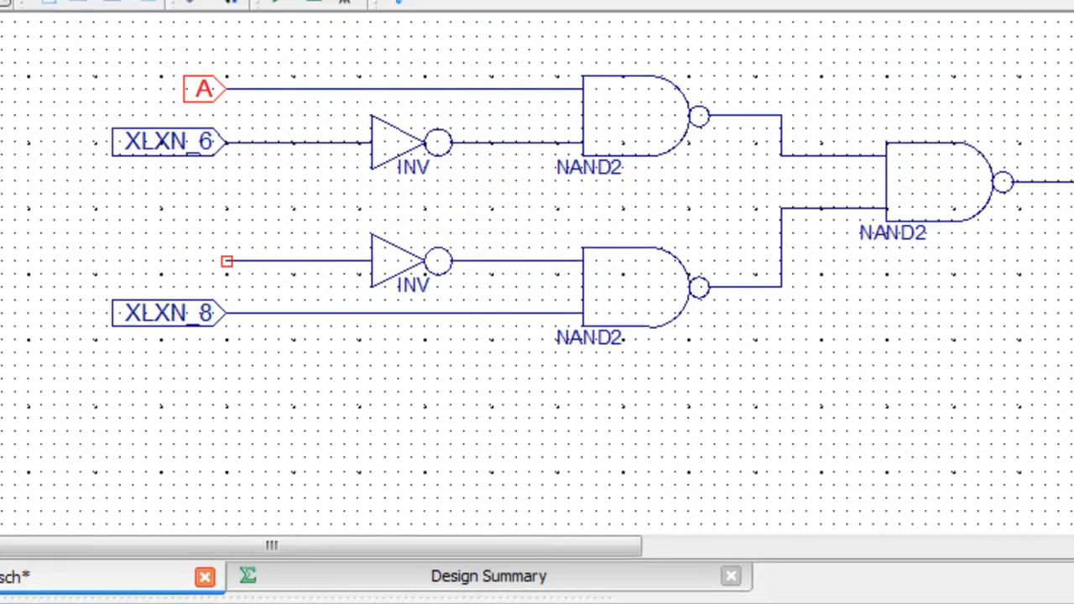
Step: Rename the net of the upper inverter's input marker to B
double_click(147, 151)
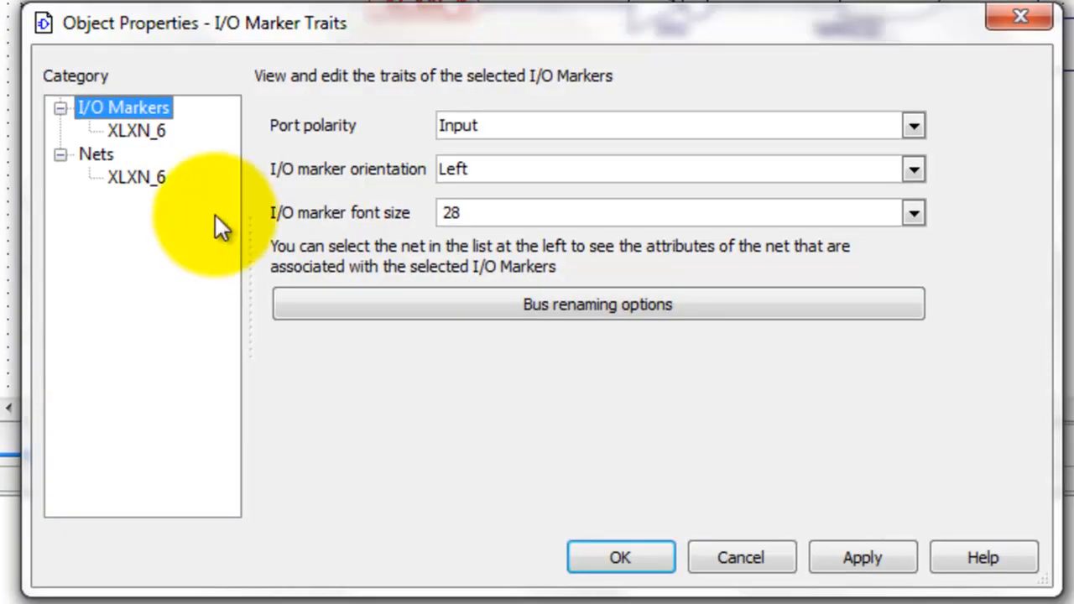
left_click(146, 177)
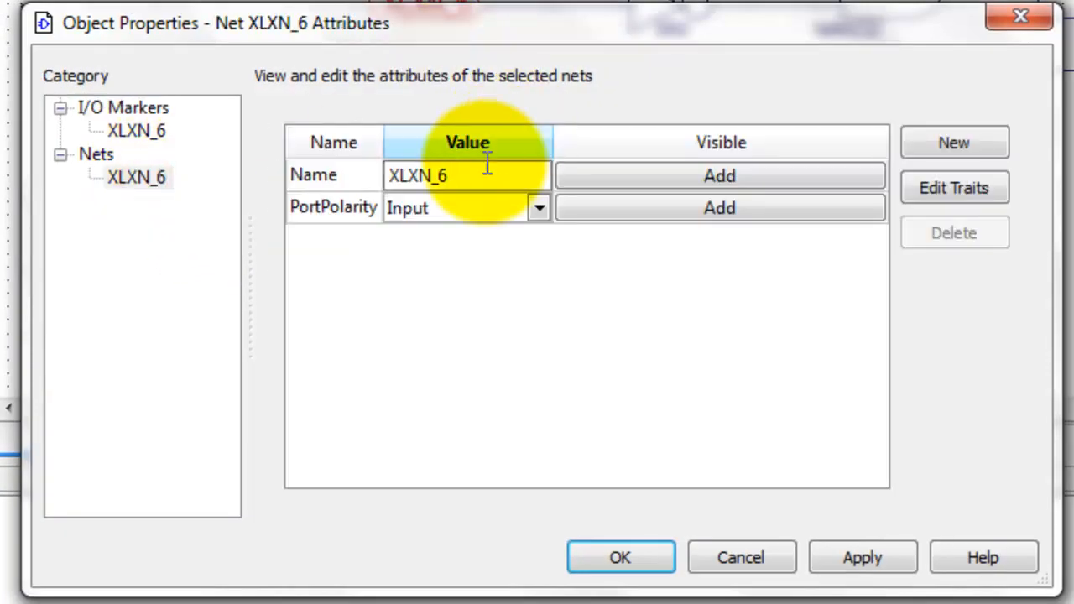
double_click(473, 176)
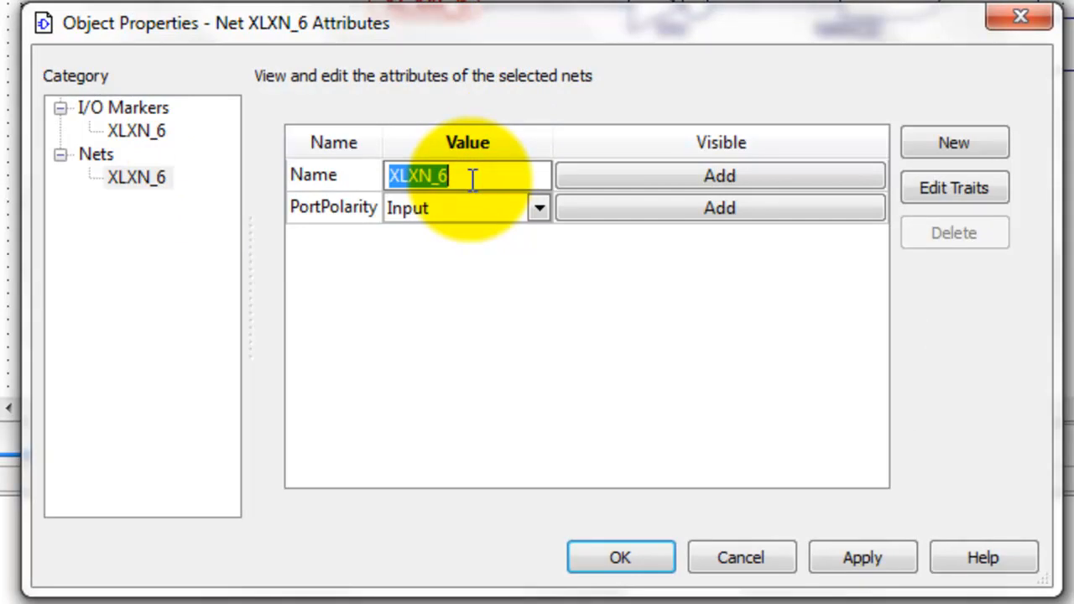
type("B")
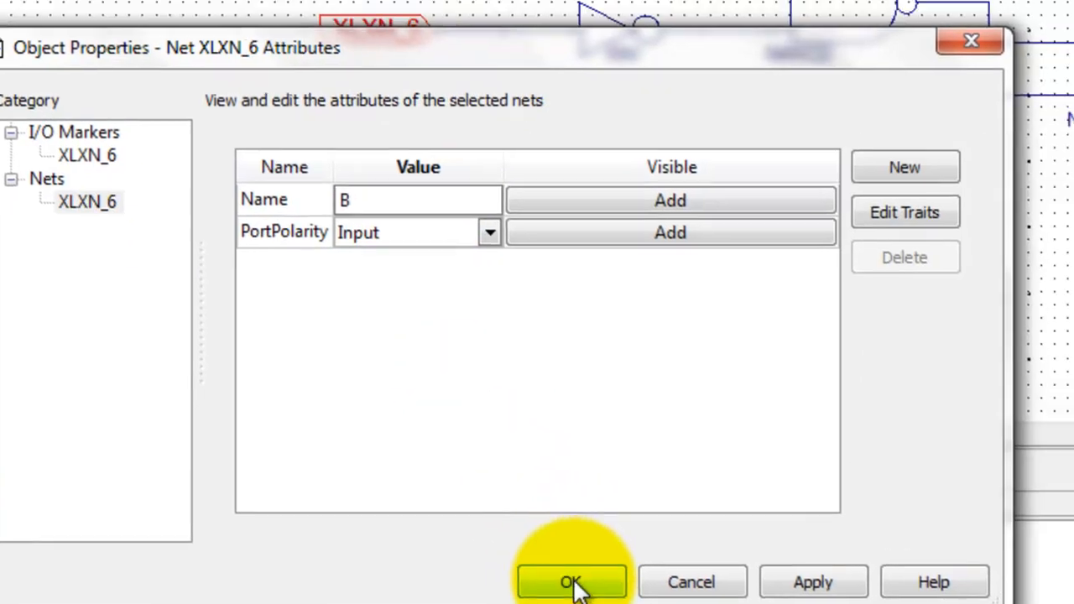
left_click(620, 558)
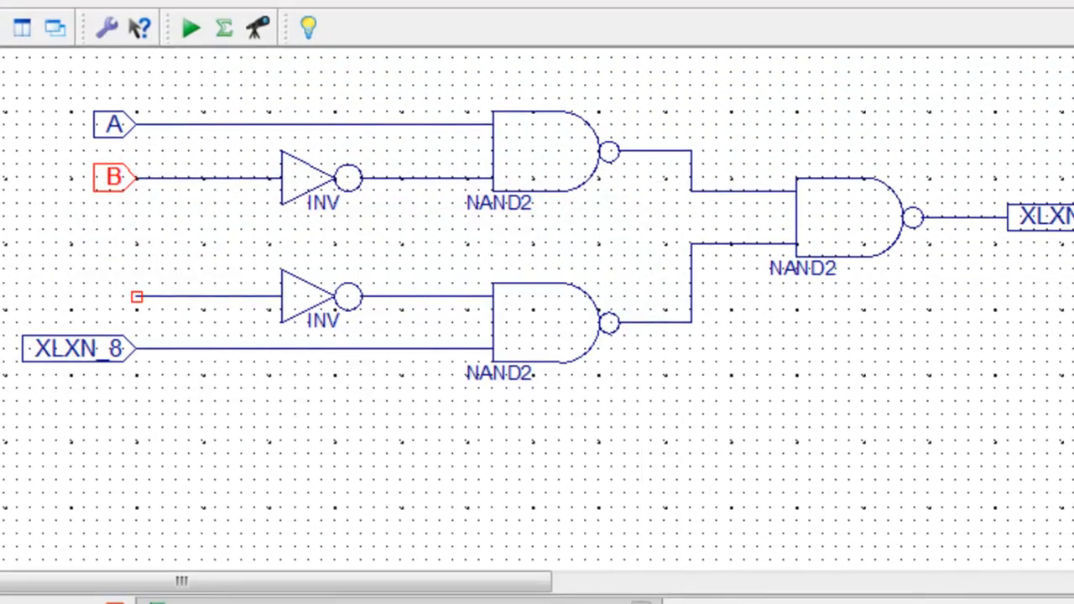
Step: Rename the net of the lowest input marker, on the lower NAND gate's direct input, to C
double_click(94, 349)
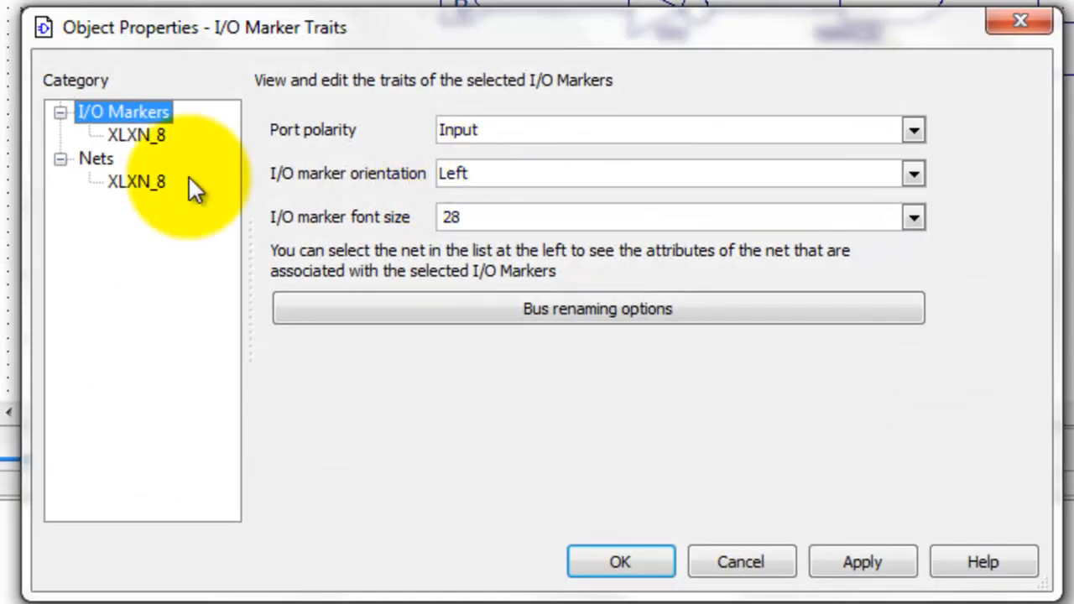
left_click(144, 183)
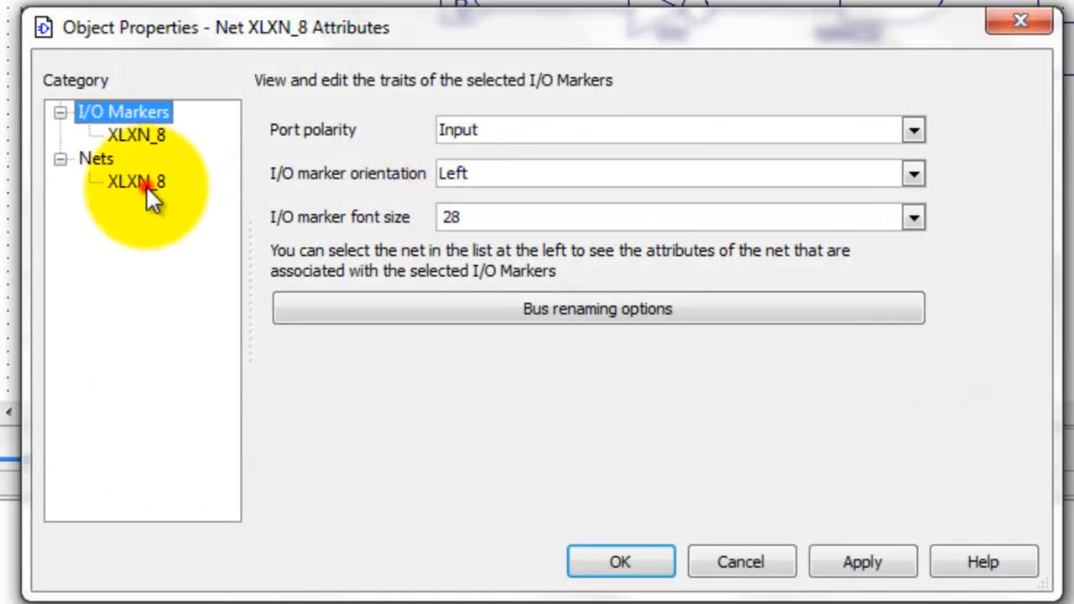
double_click(442, 177)
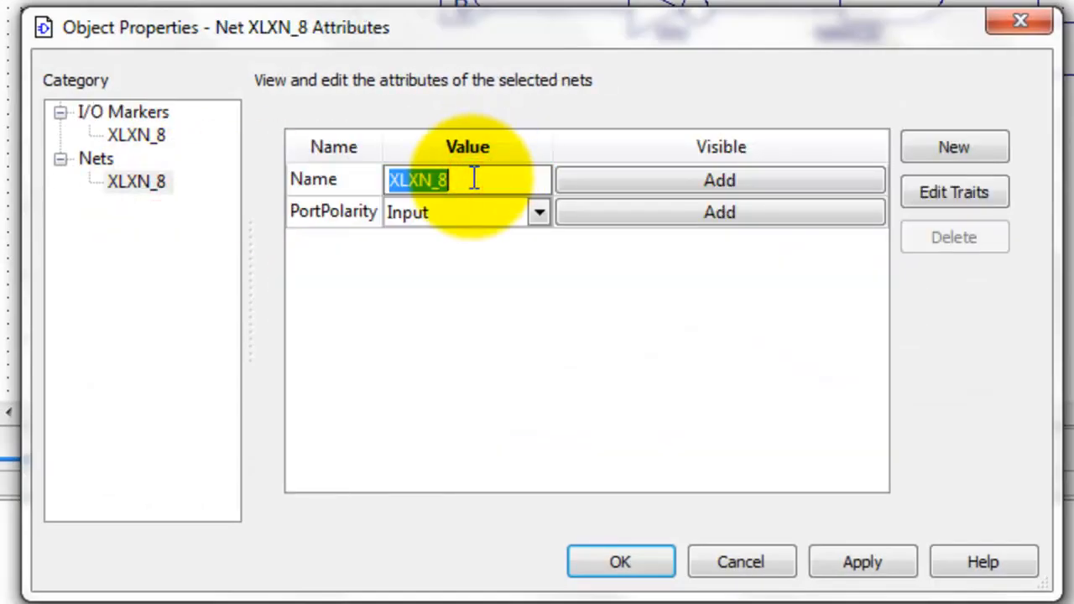
type("C")
left_click(618, 555)
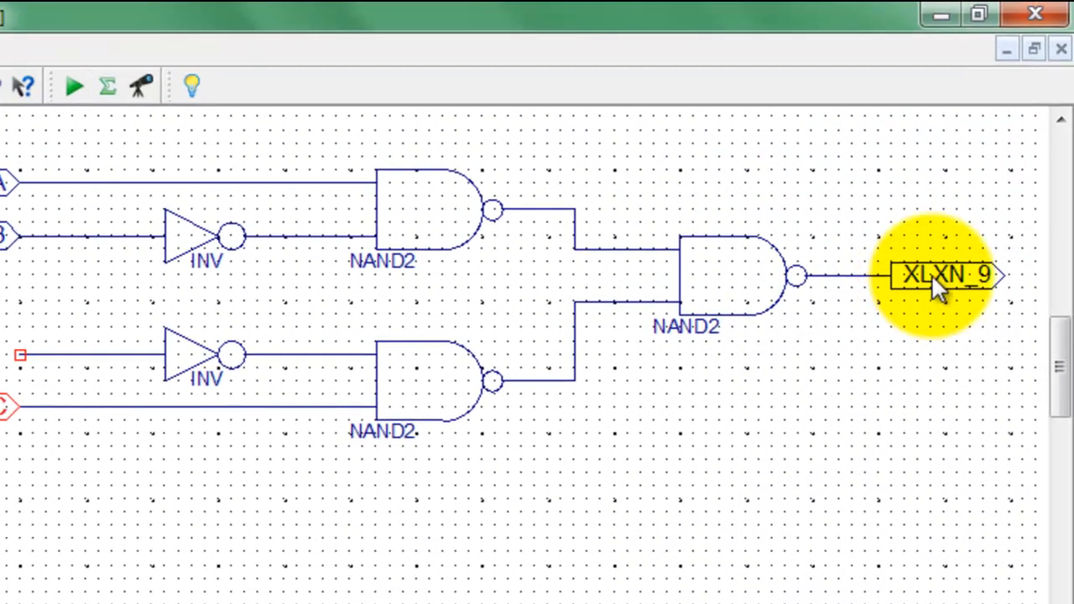
Step: Rename the net of the output marker on the final NAND gate to F
double_click(938, 271)
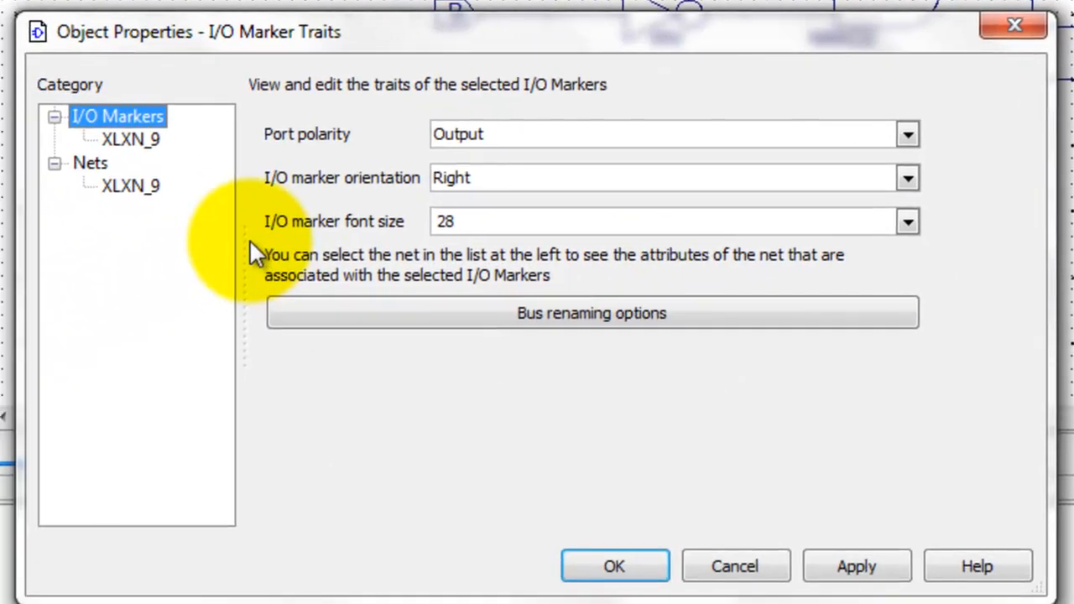
left_click(136, 186)
double_click(436, 185)
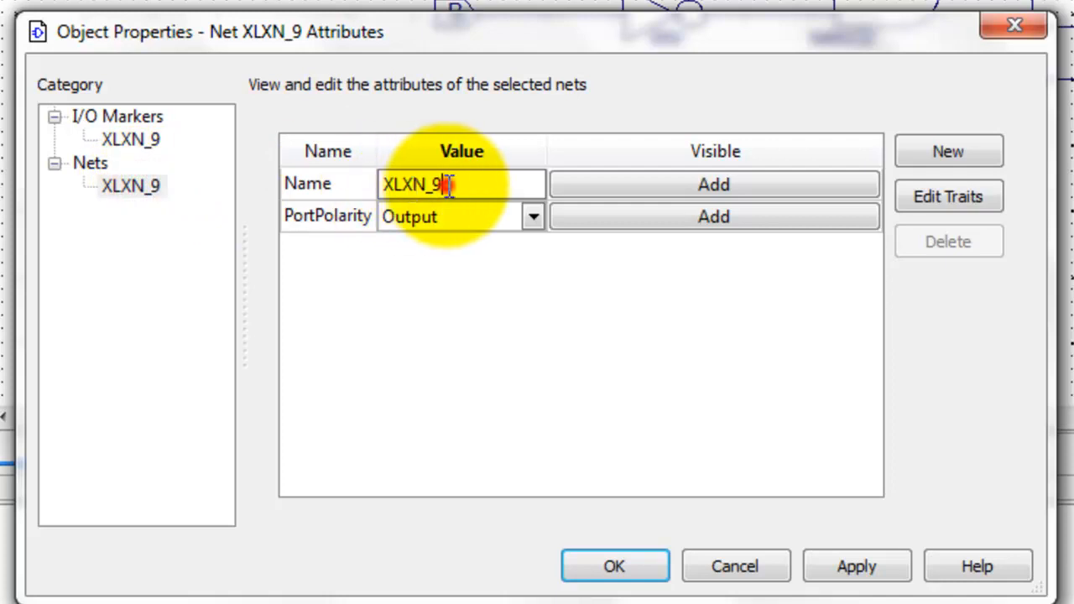
type("F")
left_click(625, 570)
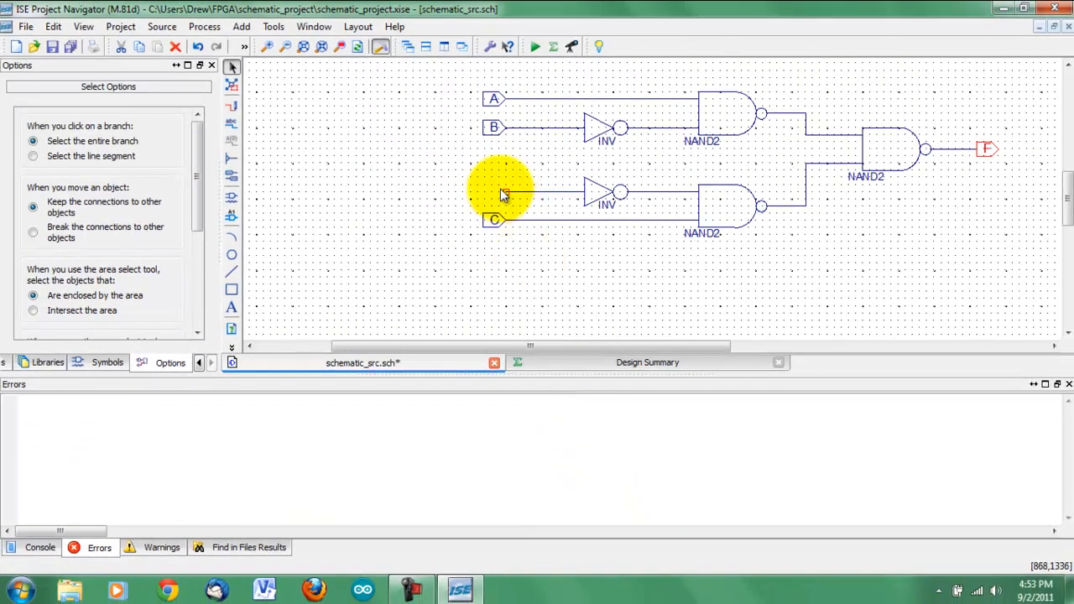
Step: Wire the lower inverter's open input to the wire of input A and save the schematic
left_click(233, 104)
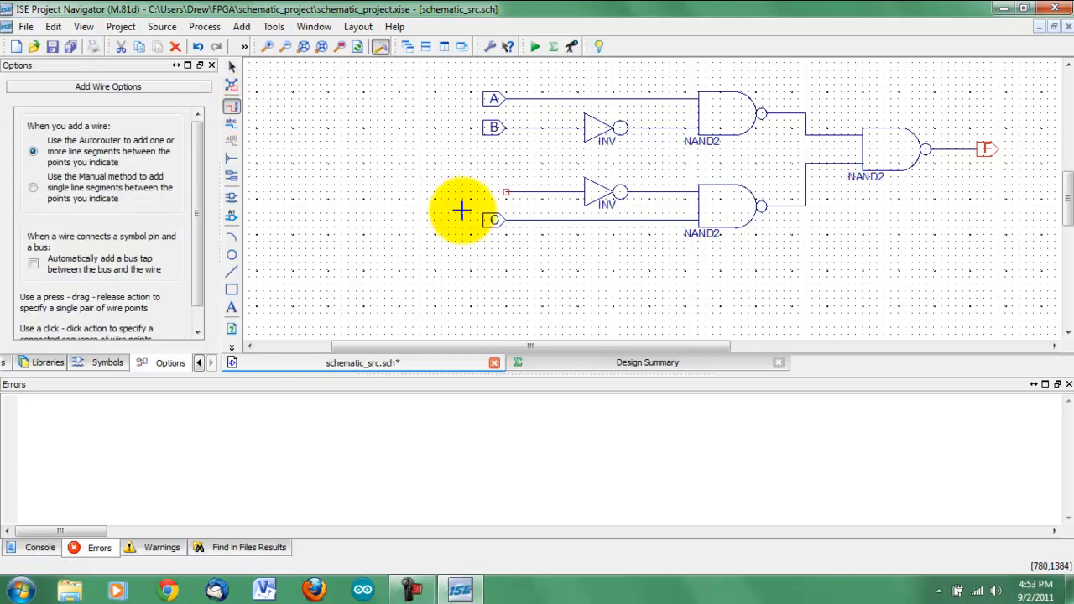
left_click(505, 192)
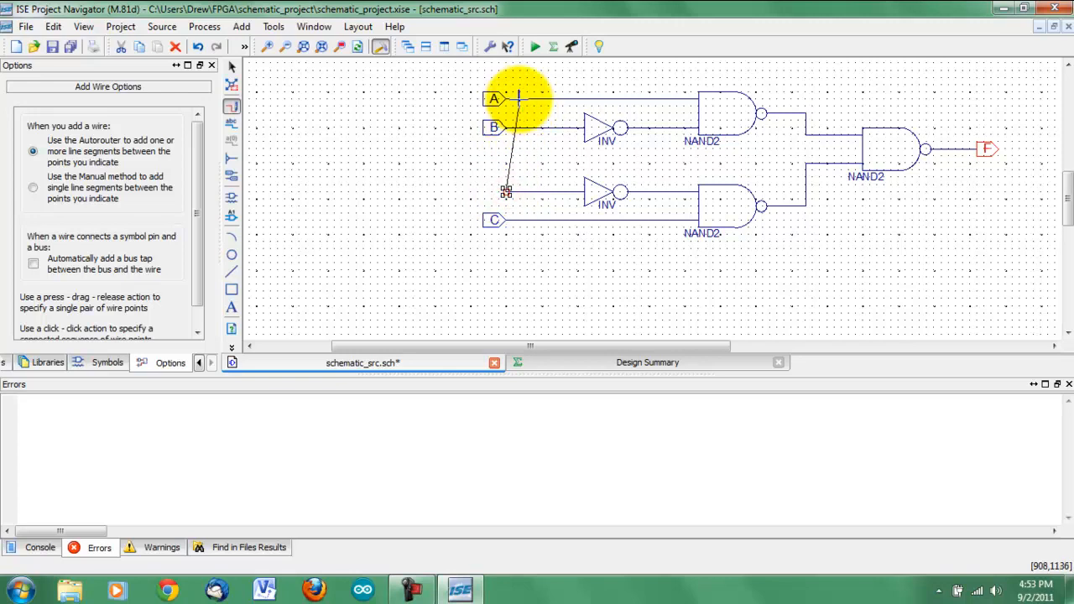
left_click(519, 98)
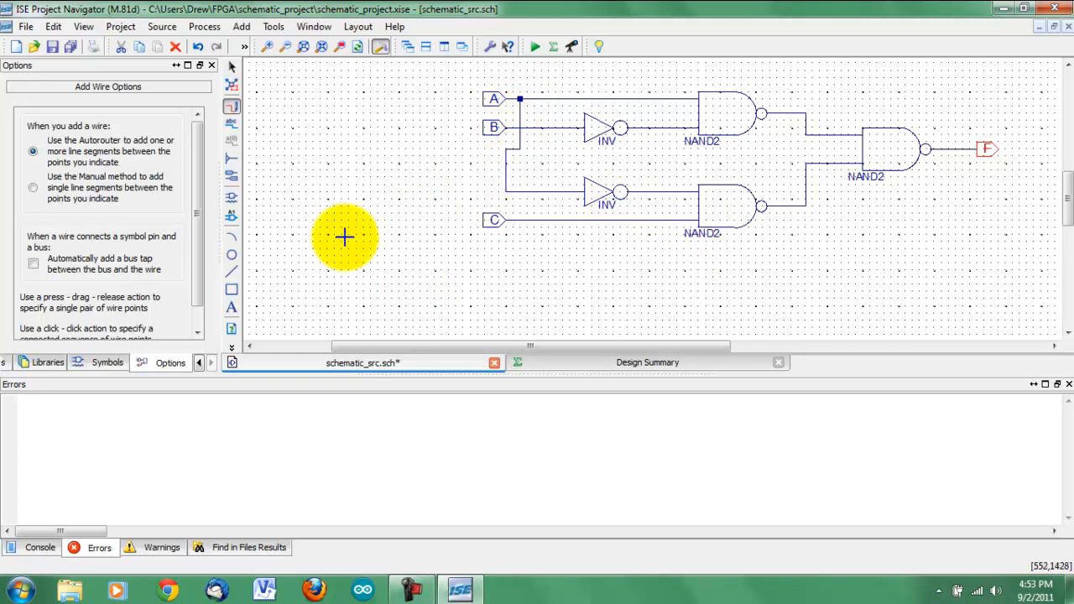
left_click_drag(523, 345, 589, 351)
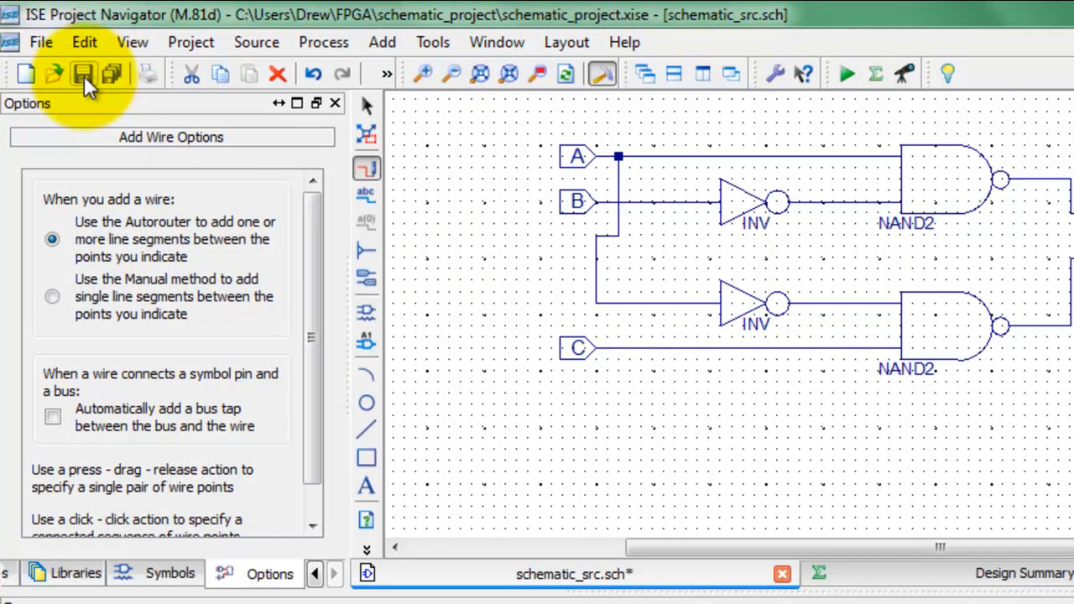
left_click(84, 76)
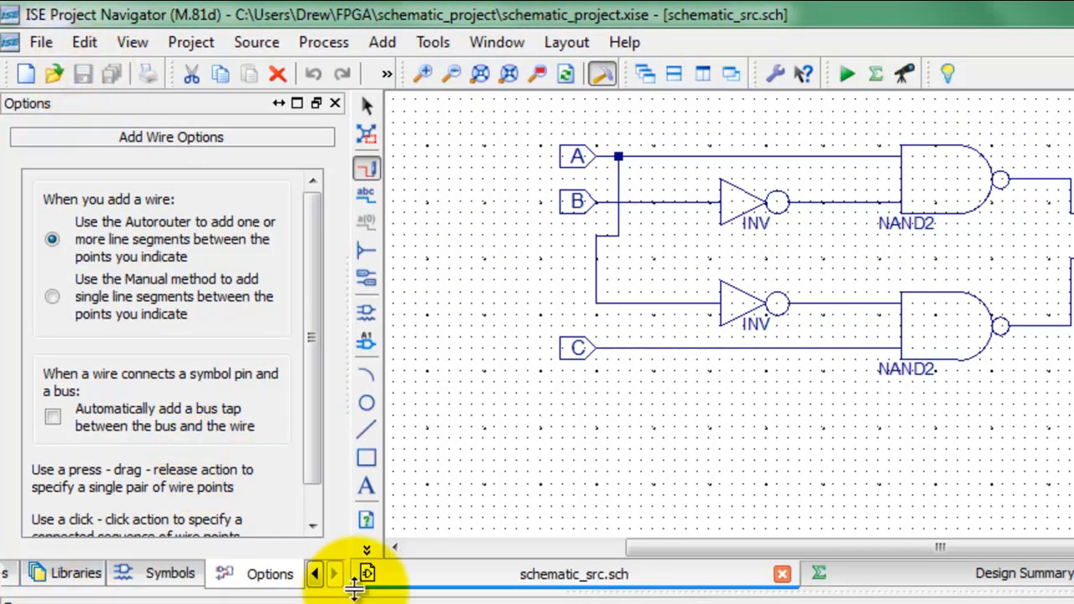
Step: Select the schematic_src source in the design hierarchy and run the Synthesize - XST process on it
left_click(315, 573)
left_click(315, 573)
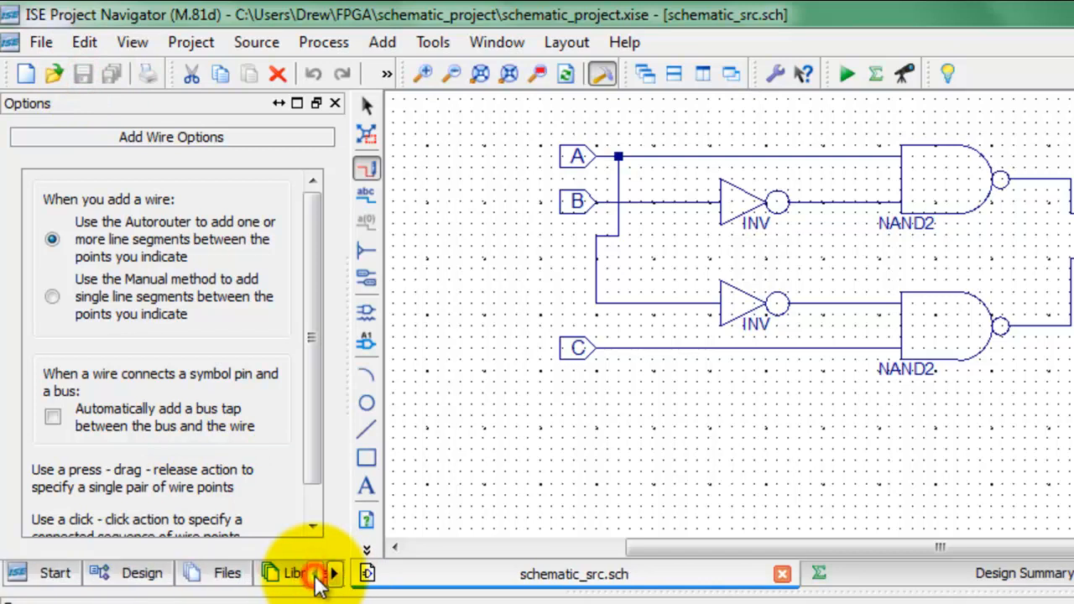
left_click(125, 573)
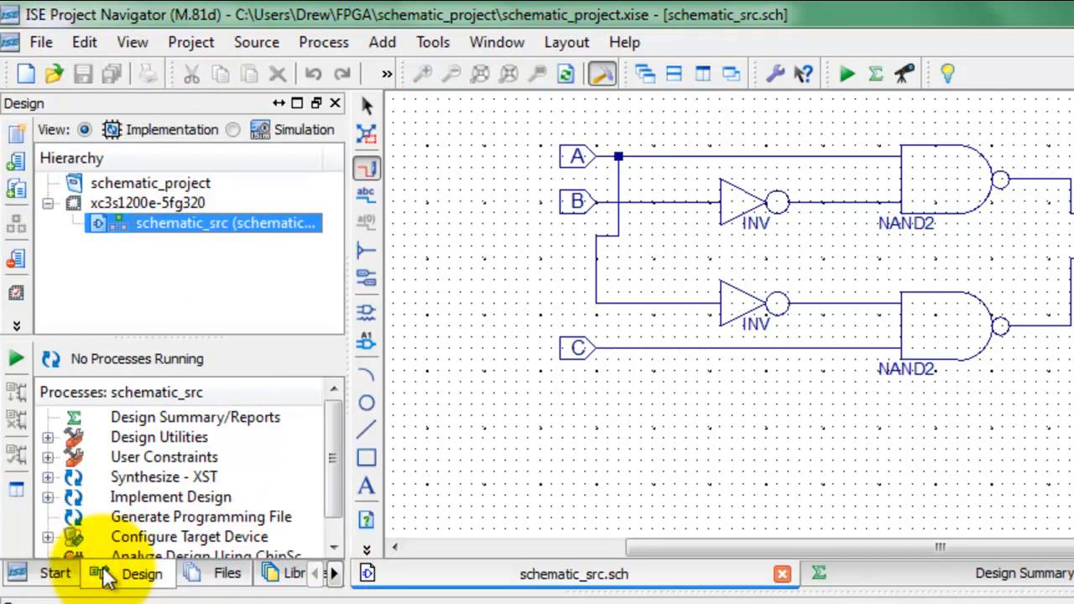
left_click(330, 432)
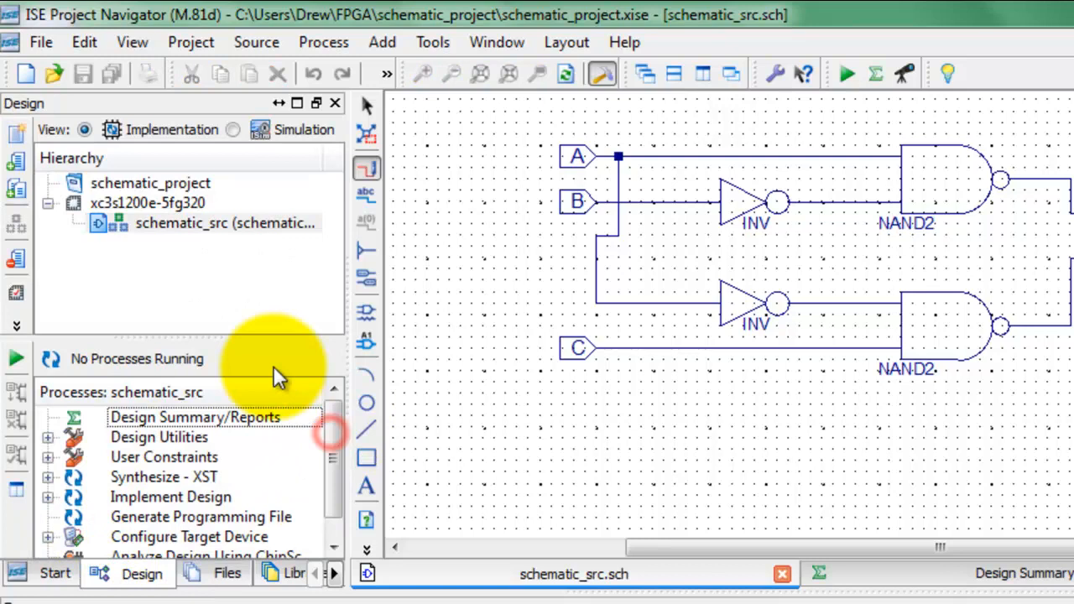
left_click(223, 232)
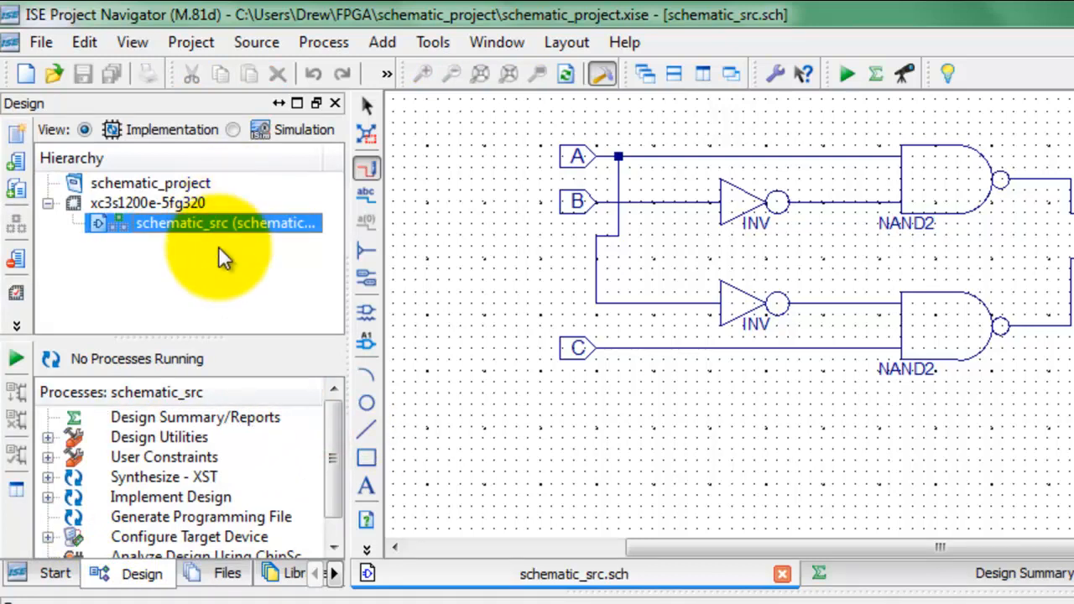
left_click(159, 485)
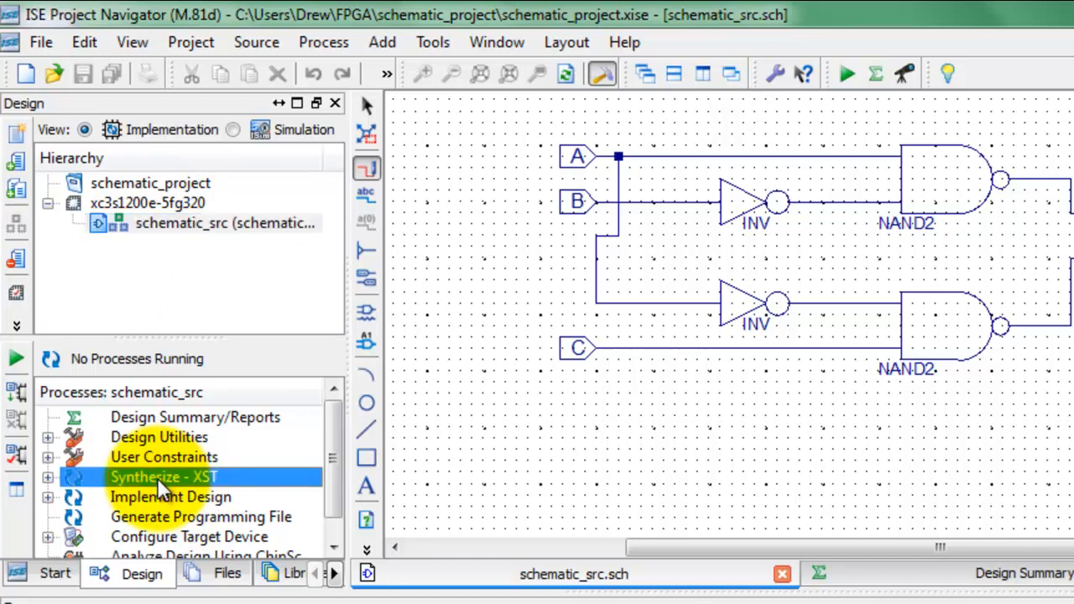
double_click(159, 484)
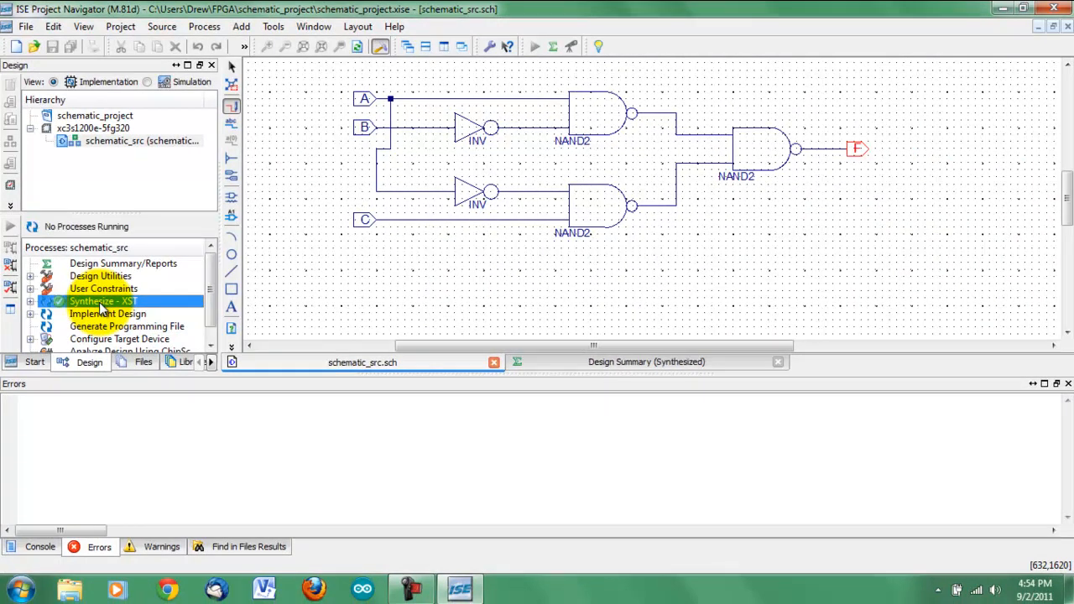
Step: Open the RTL schematic of the synthesized design and expand the schematic_src block to its gate-level contents
left_click(30, 301)
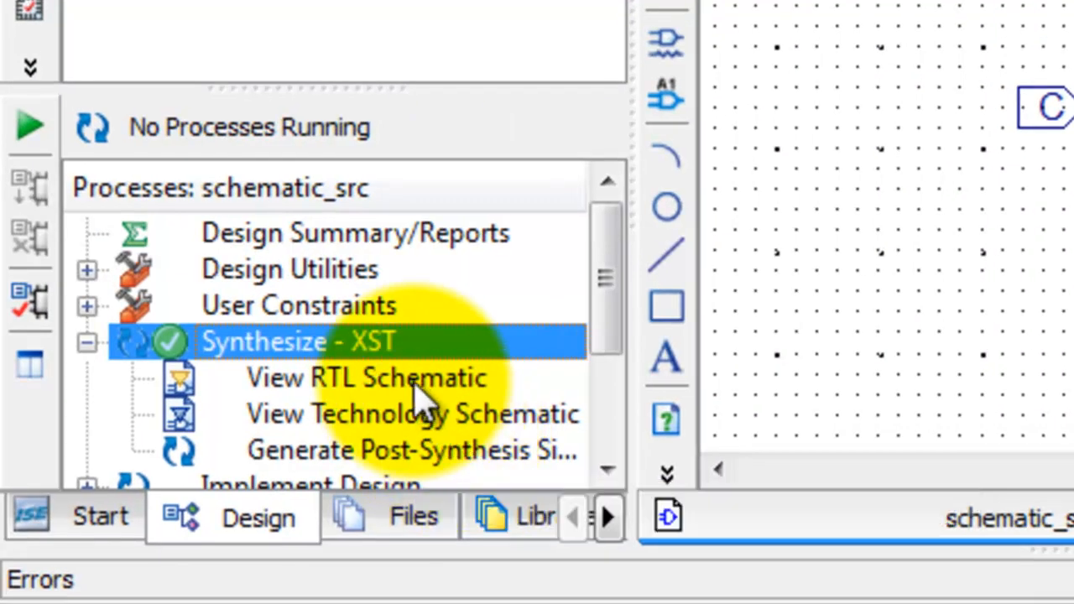
left_click(414, 386)
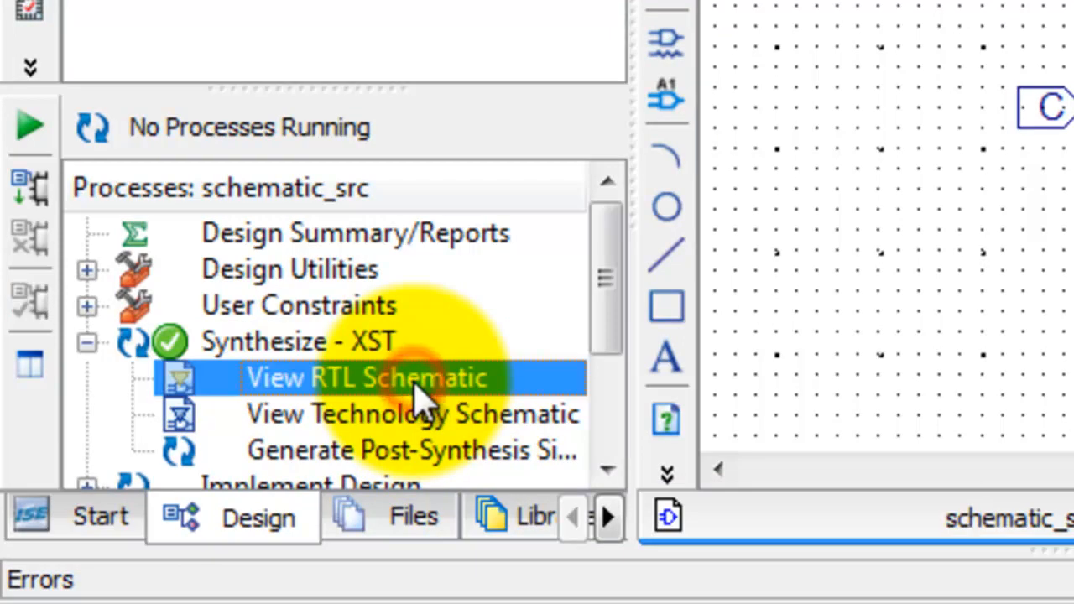
double_click(358, 387)
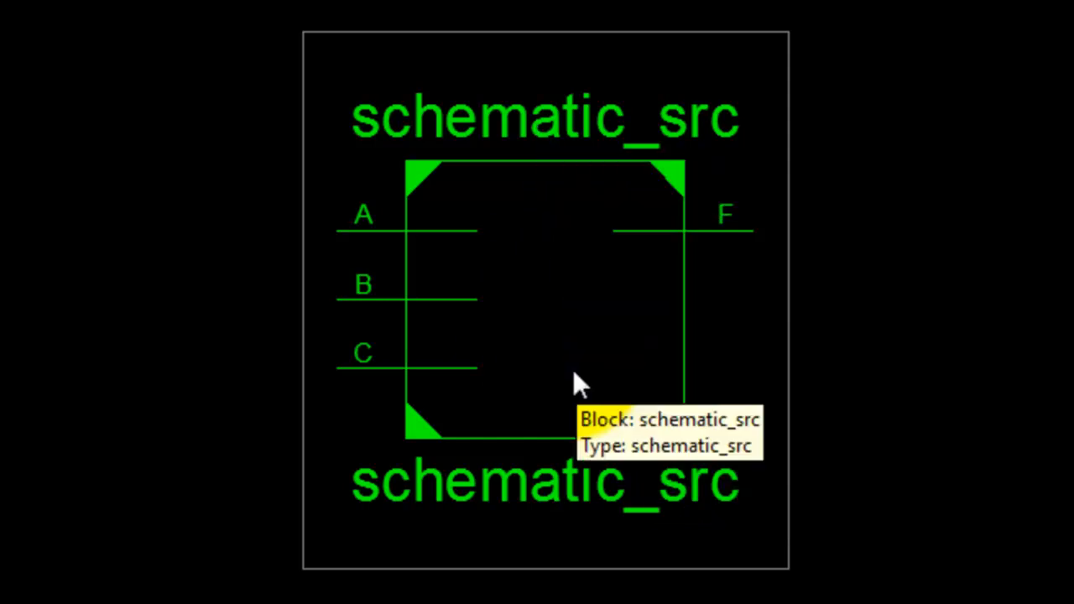
left_click(573, 372)
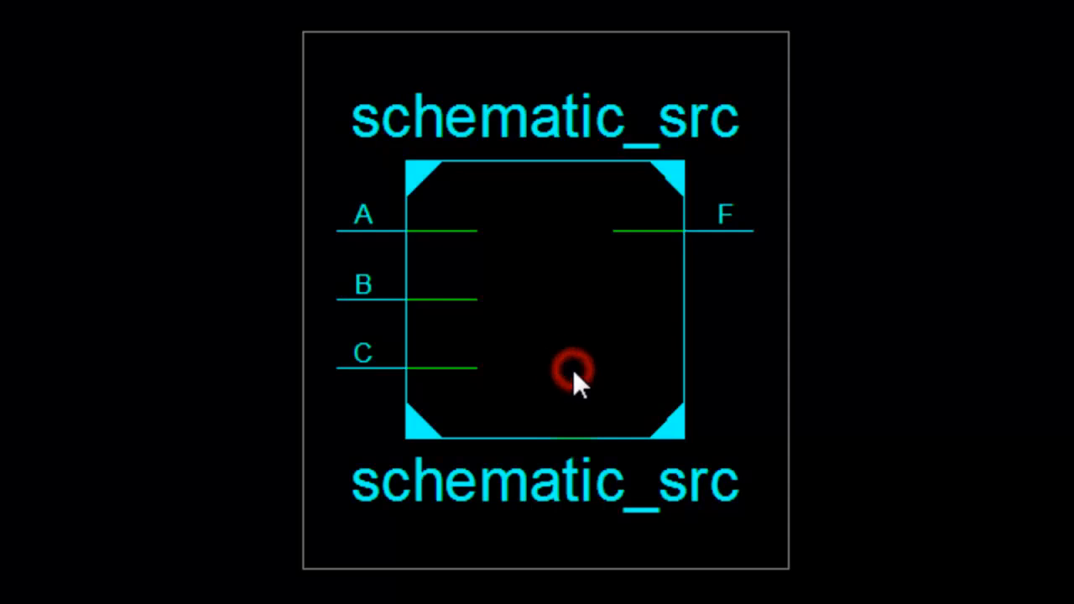
double_click(520, 356)
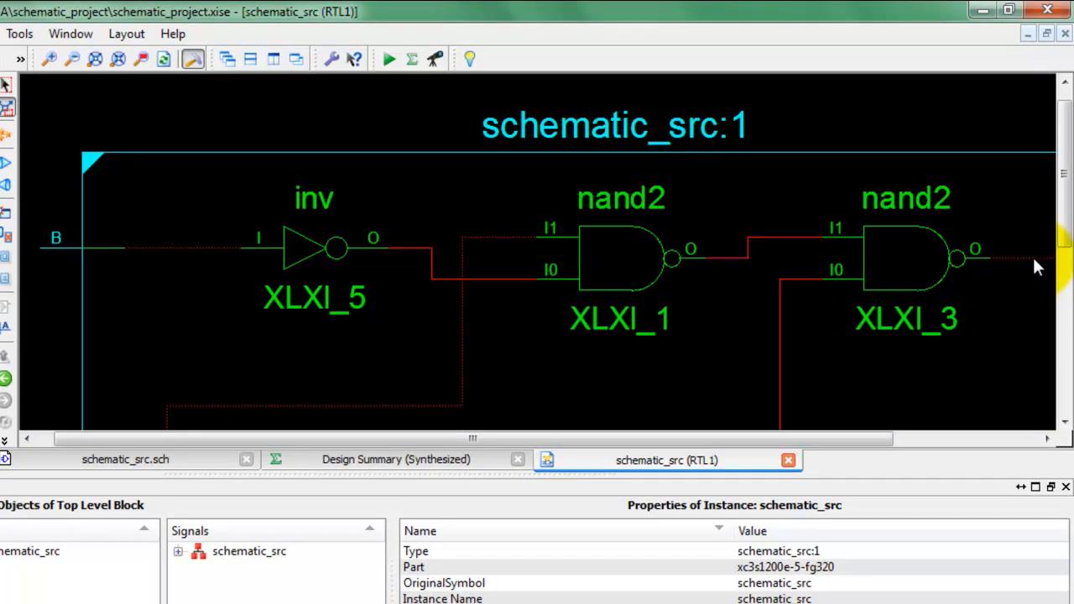
Step: Examine the gates and connections throughout the RTL schematic, and close that view
left_click(1064, 204)
left_click_drag(1064, 204, 1056, 325)
left_click_drag(779, 443, 926, 451)
mouse_move(1062, 338)
left_mouse_down()
mouse_move(1061, 218)
mouse_move(1047, 343)
left_mouse_up()
left_click_drag(727, 439, 470, 438)
left_click_drag(1057, 364, 1044, 285)
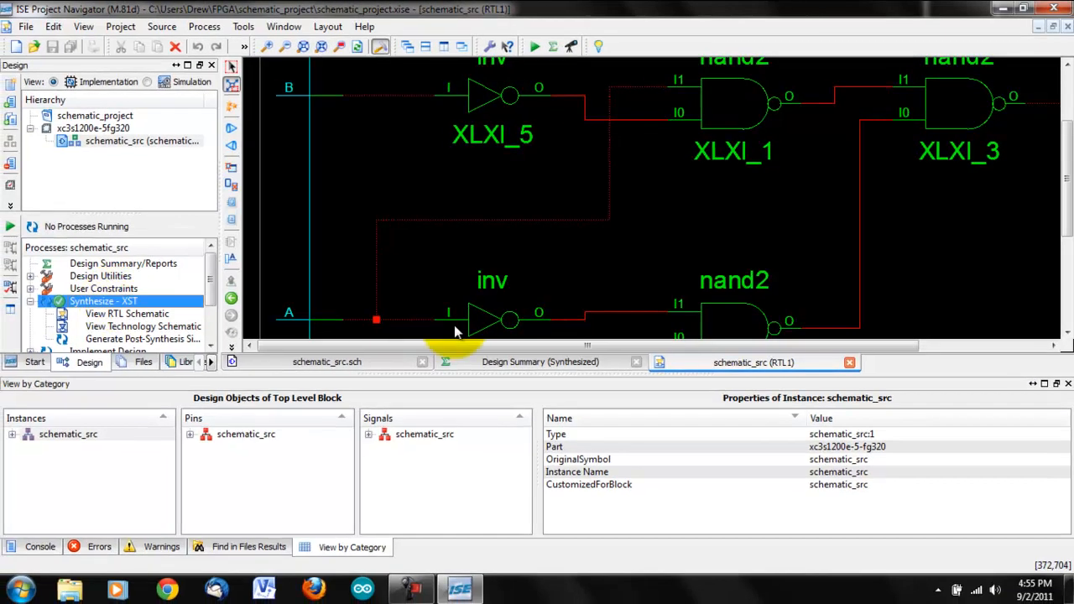
left_click(849, 361)
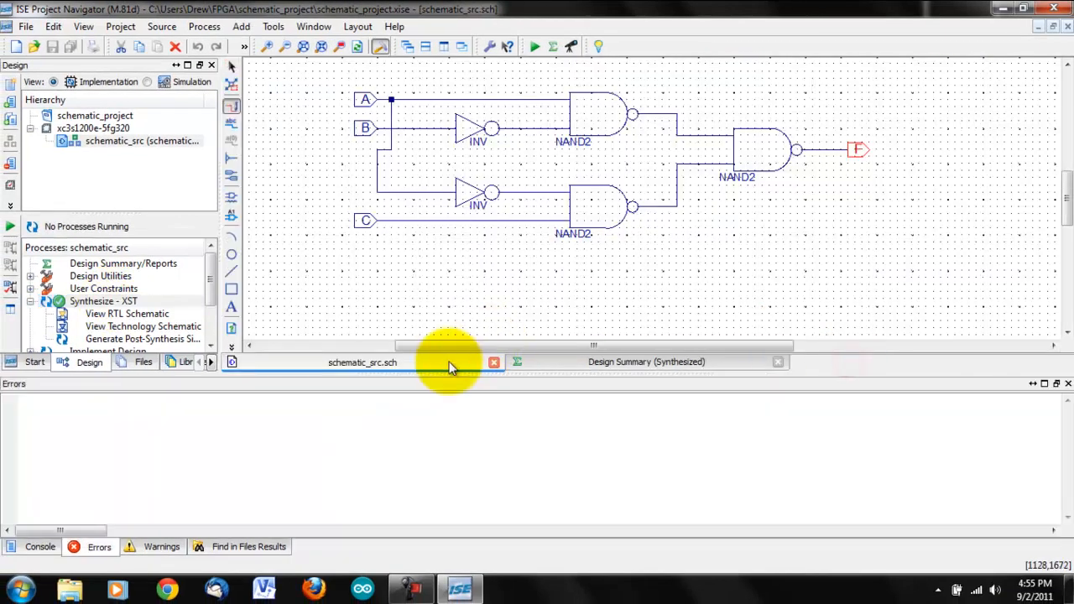